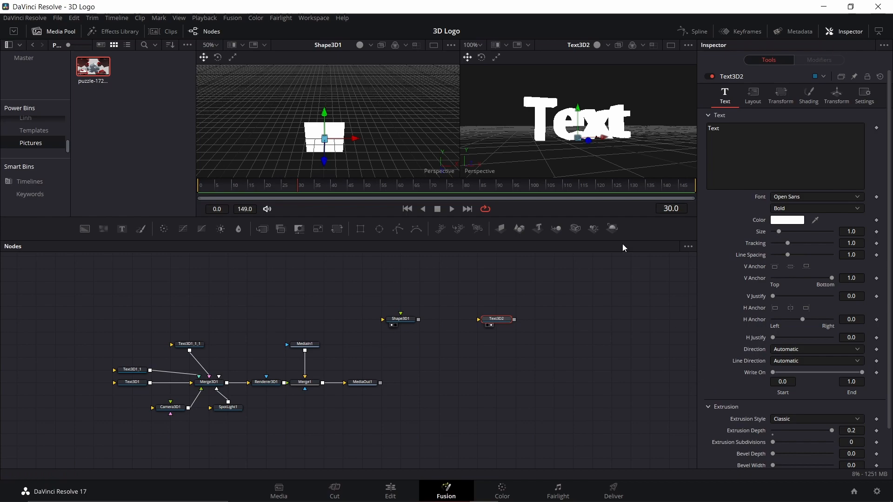
- Examine the shape types available for the Shape3D1 node
click(403, 319)
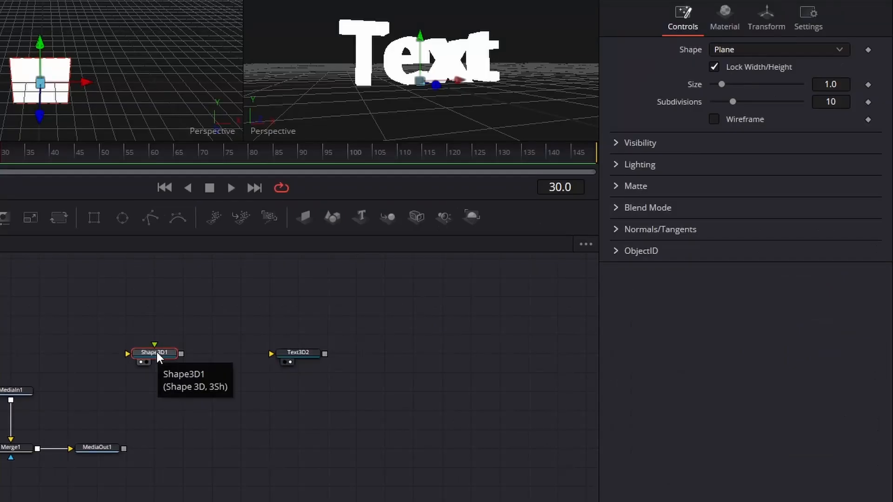
click(752, 49)
click(245, 293)
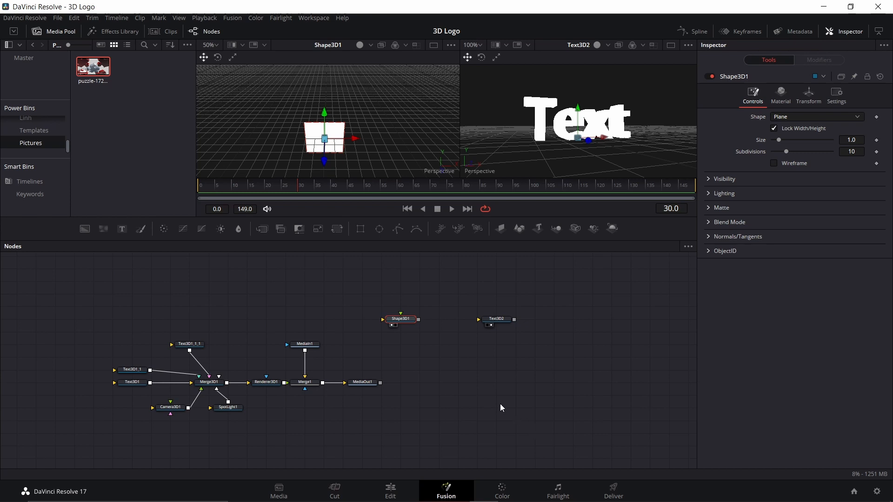
- Switch to the Edge browser, search images for "splitgate png" and open the first Splitgate Arena Warfare logo result
mouse_move(425, 500)
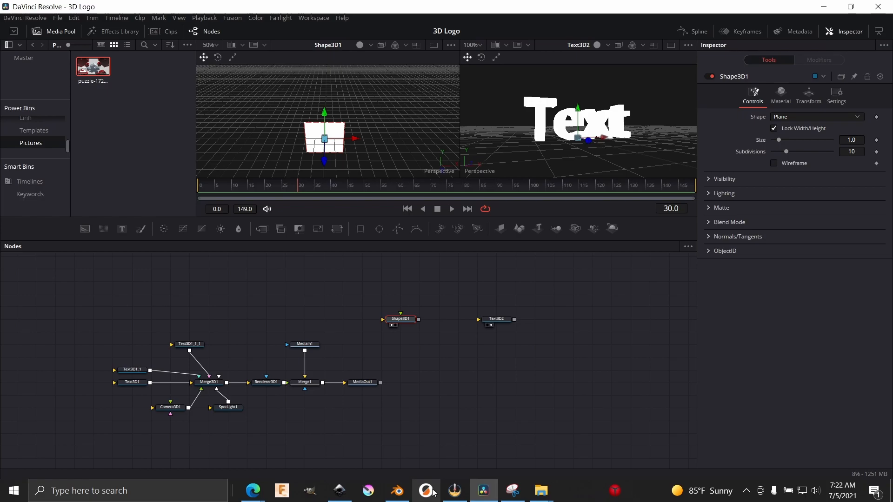
click(254, 491)
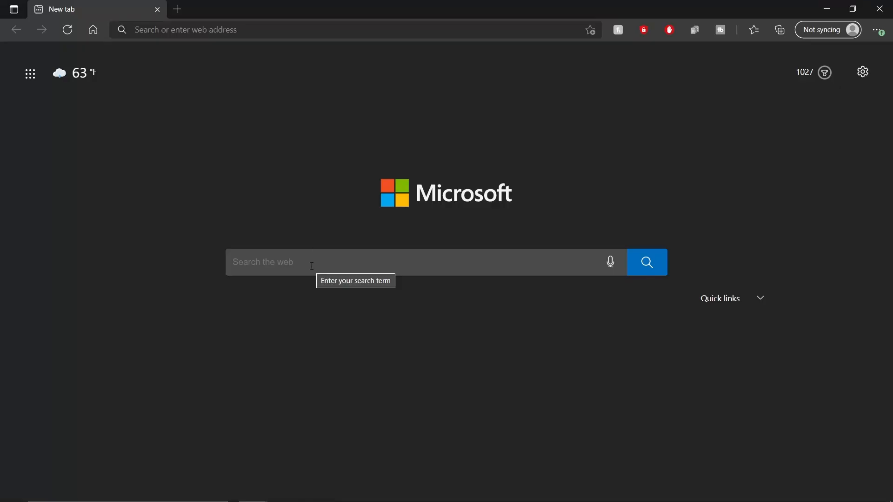
click(312, 266)
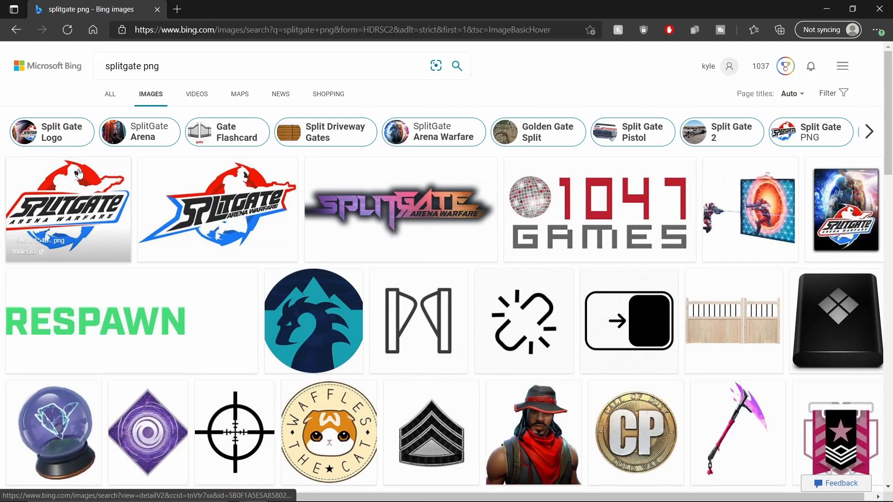
click(92, 186)
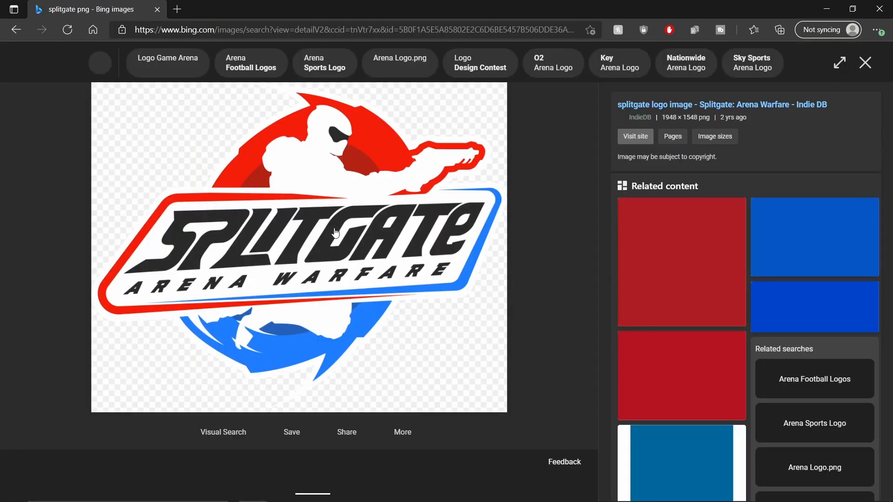
- Switch to Inkscape and import splitgate_logo.png from the Downloads folder with the default import settings
click(338, 491)
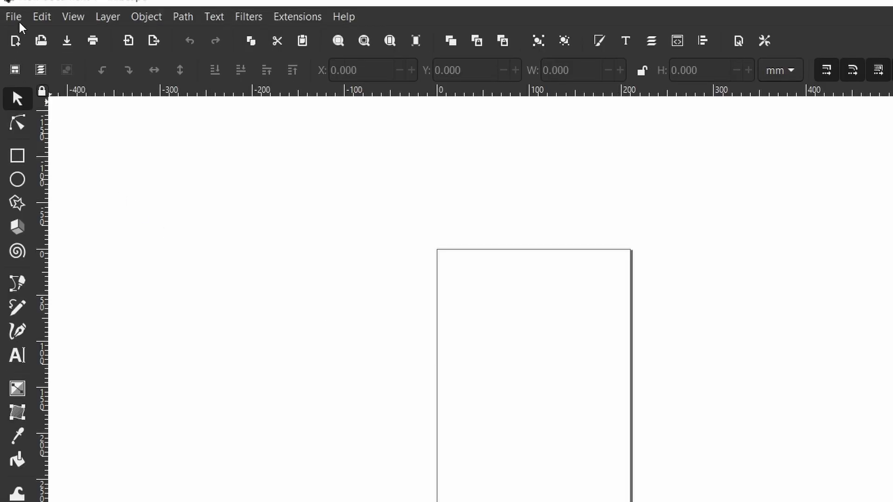
click(10, 21)
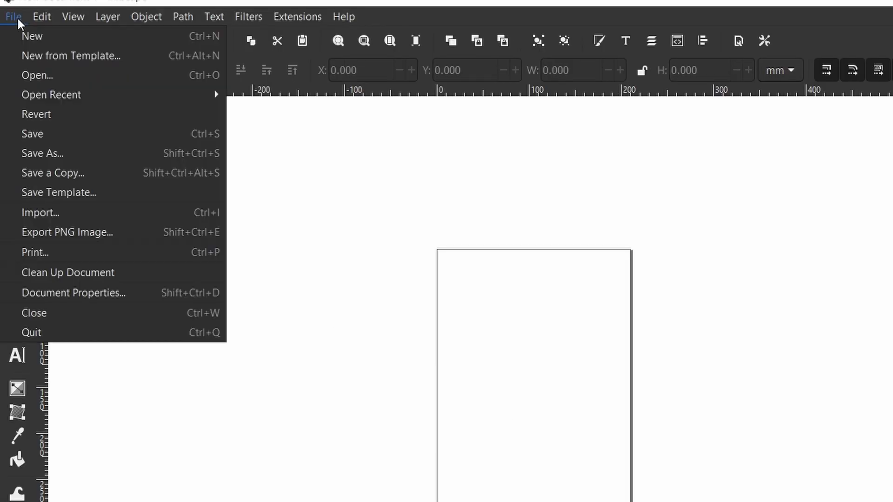
click(108, 212)
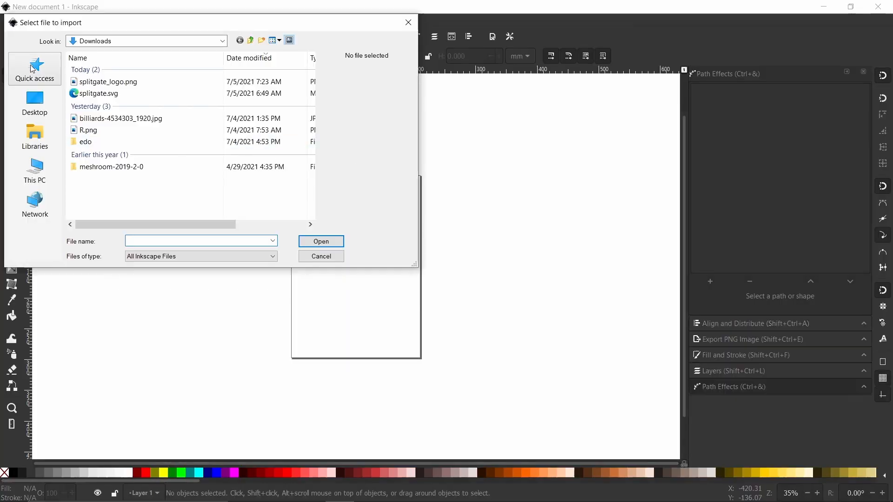
click(125, 83)
click(321, 241)
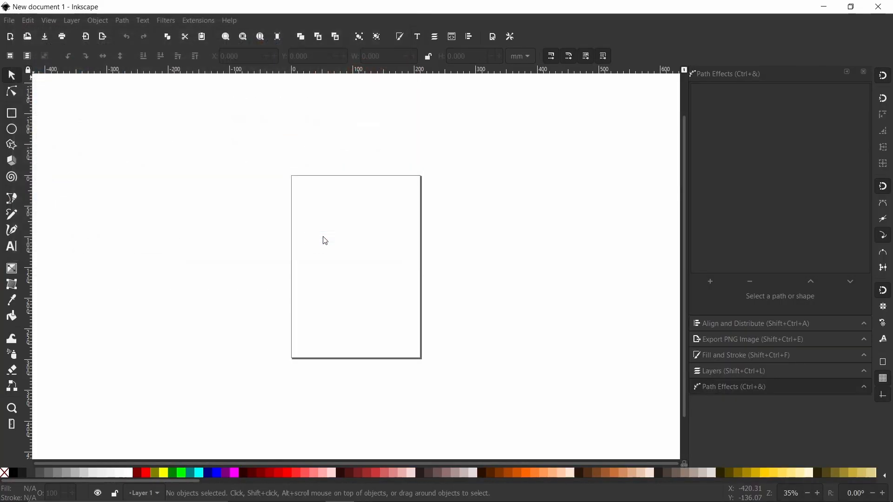
click(520, 328)
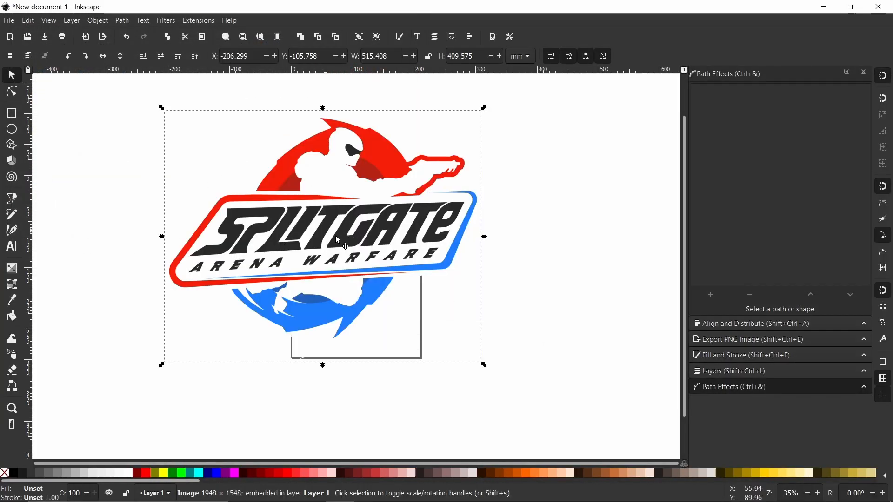
- Move the imported logo over the page, to about X -131 mm and Y -56 mm, and check its edges up close
drag(336, 239, 381, 266)
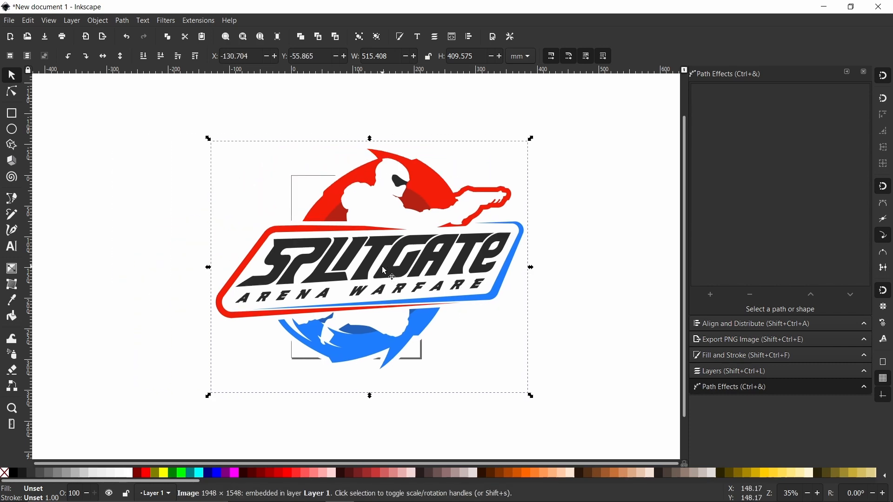
ctrl+scroll(304, 247, up, 6)
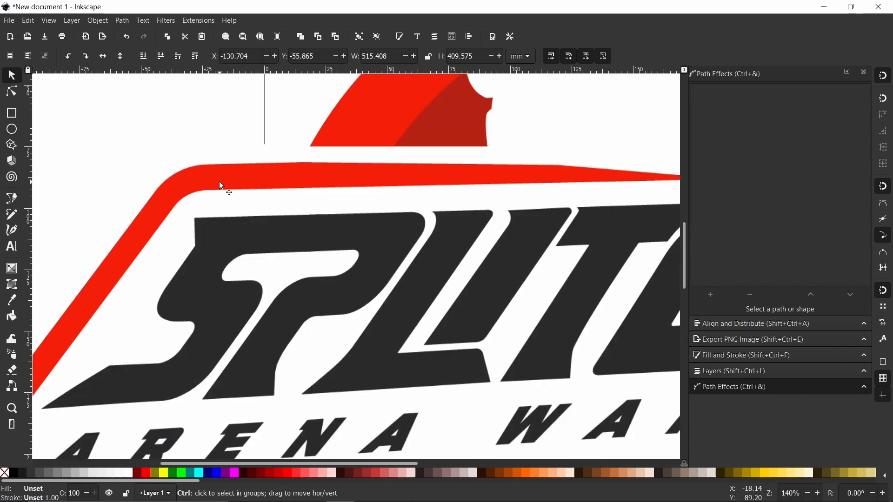
ctrl+scroll(212, 155, up, 6)
ctrl+scroll(224, 139, down, 12)
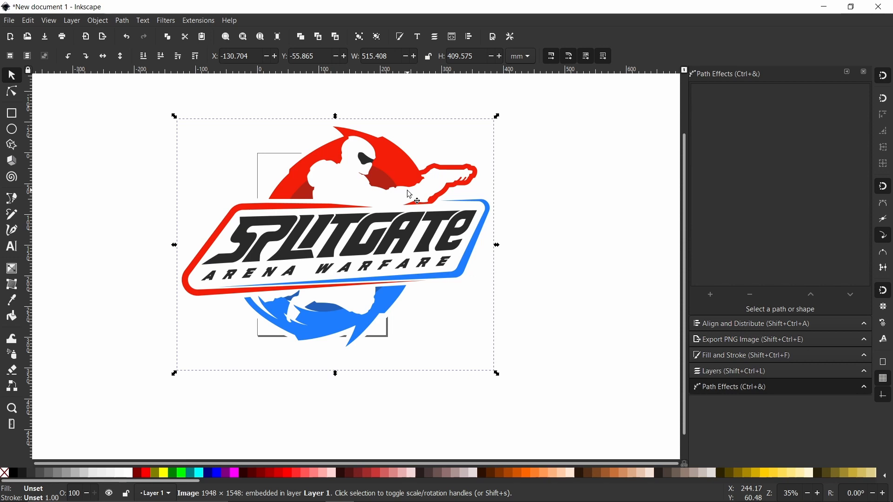
- Set up a Trace Bitmap of the logo with multiple scans in Colors mode and update the preview
click(121, 21)
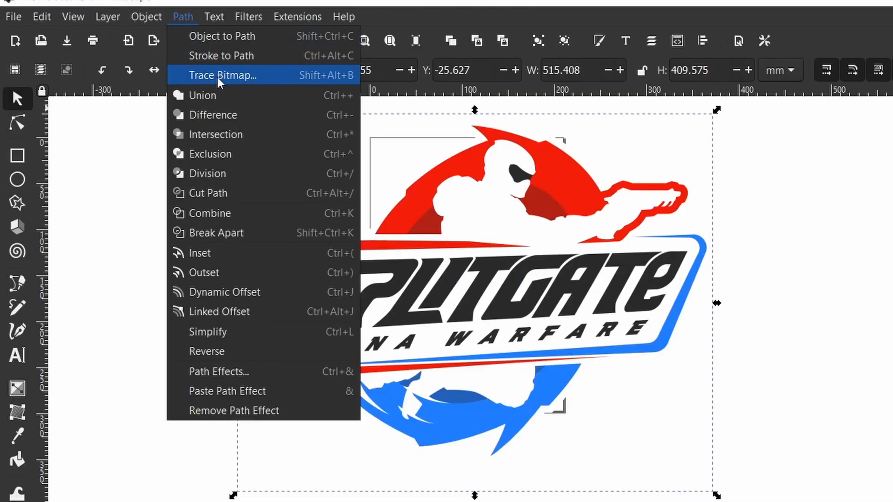
click(217, 75)
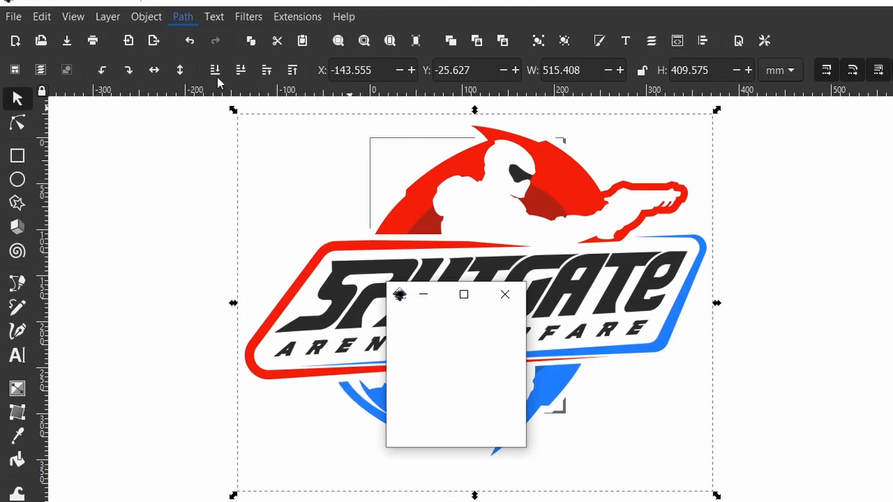
drag(606, 295, 742, 178)
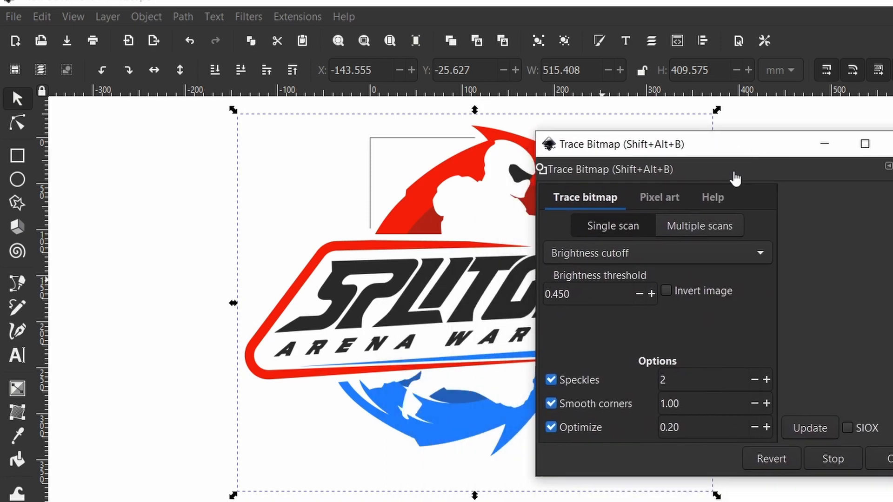
click(674, 257)
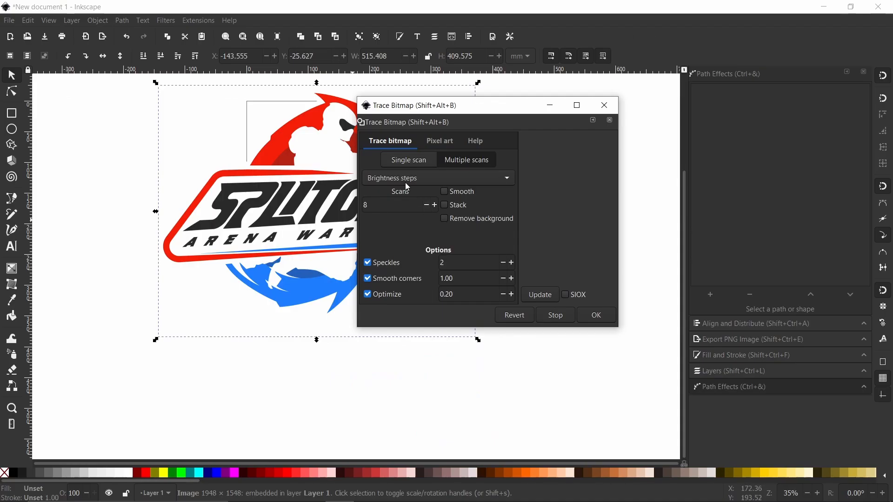
click(428, 177)
click(408, 199)
click(549, 297)
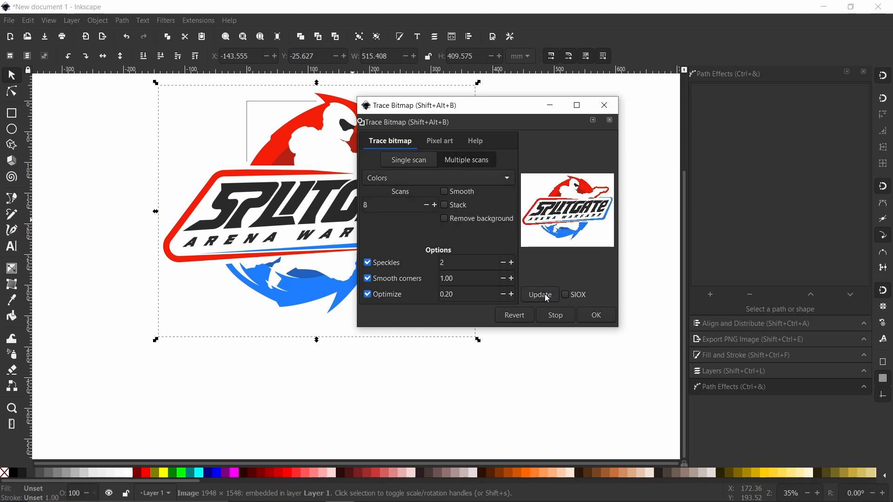
- Try a lower number of scans in the trace preview, and restore 8 scans with an updated preview
click(424, 205)
click(540, 292)
scroll(425, 205, up, 6)
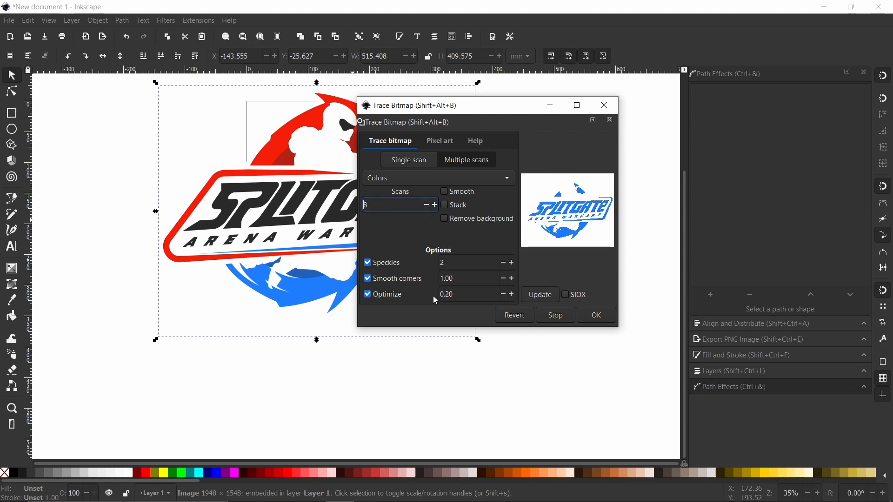
click(542, 294)
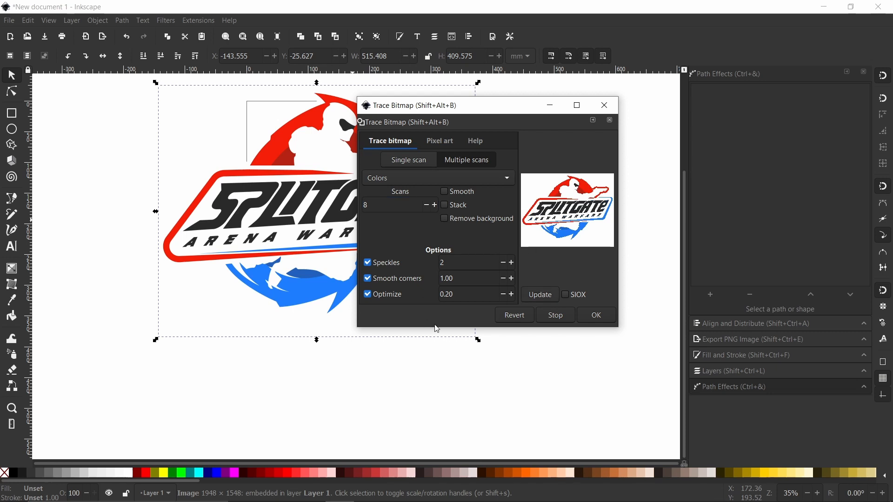
- Turn off Speckles and Smooth corners, run the trace on the logo and close the Trace Bitmap dialog
click(367, 279)
click(593, 316)
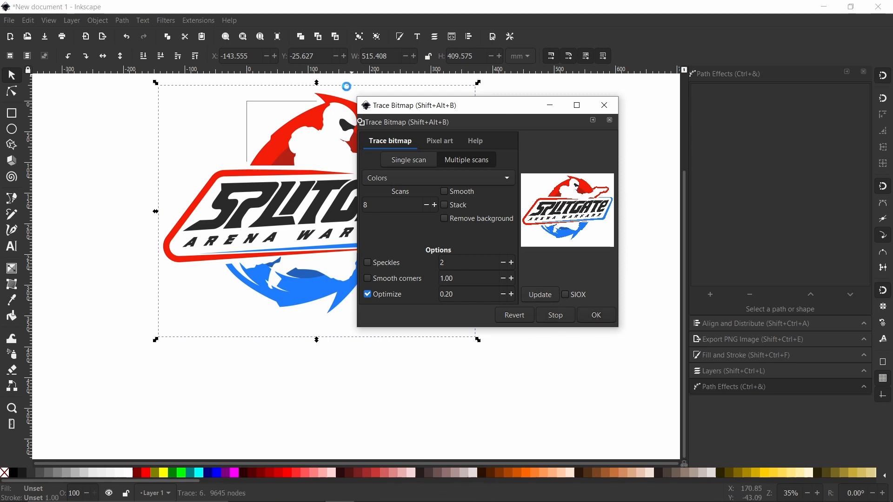
click(610, 109)
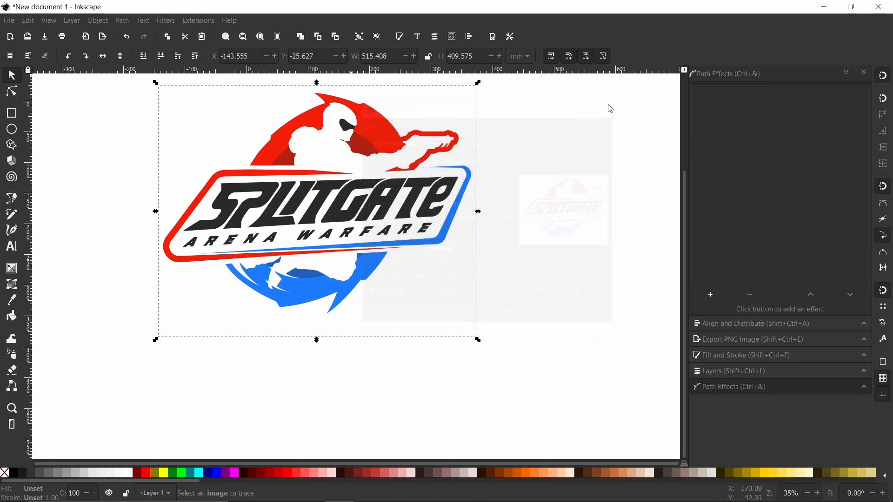
- Move the traced vector copy horizontally beside the original bitmap, to about X 372 mm
ctrl+scroll(334, 250, down, 3)
ctrl+scroll(334, 250, up, 2)
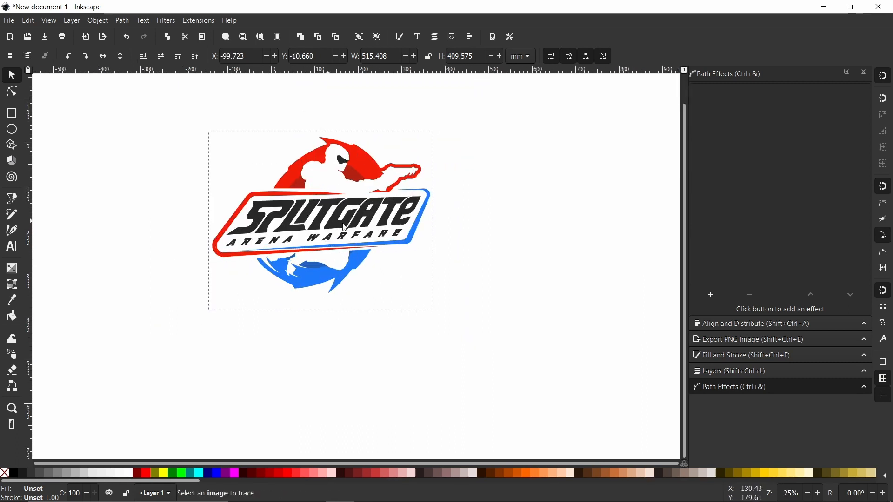
drag(307, 217, 531, 217)
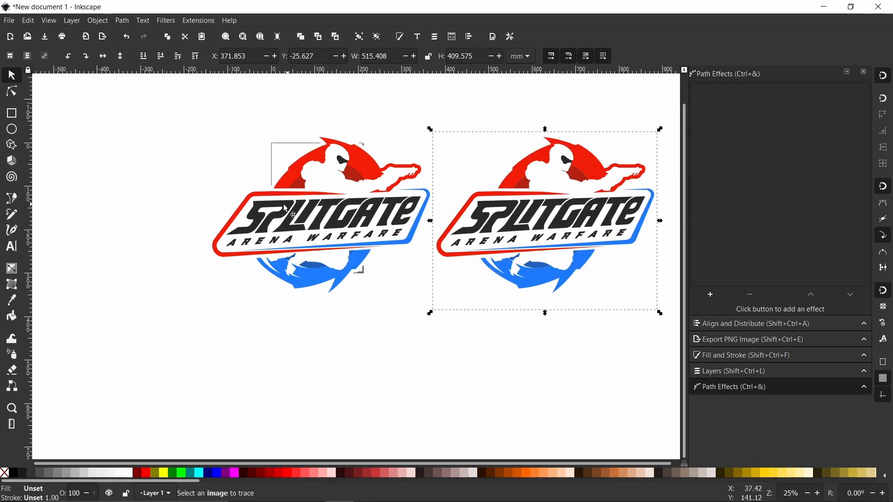
- Compare the edge quality of the original bitmap and the traced vector logo up close
click(307, 195)
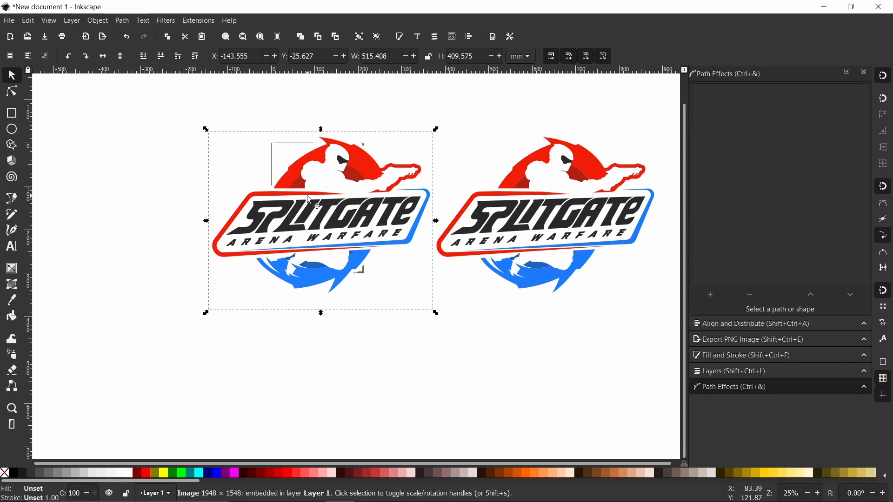
ctrl+scroll(430, 190, up, 2)
ctrl+scroll(431, 190, up, 7)
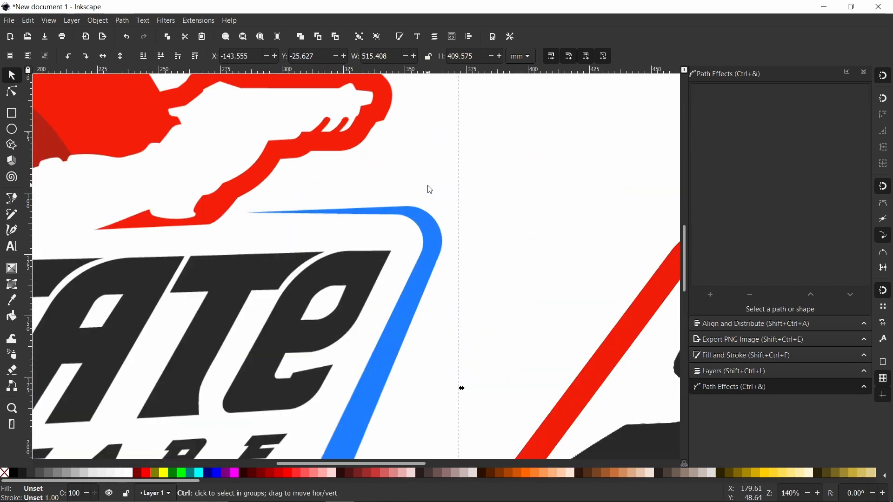
ctrl+scroll(427, 253, down, 9)
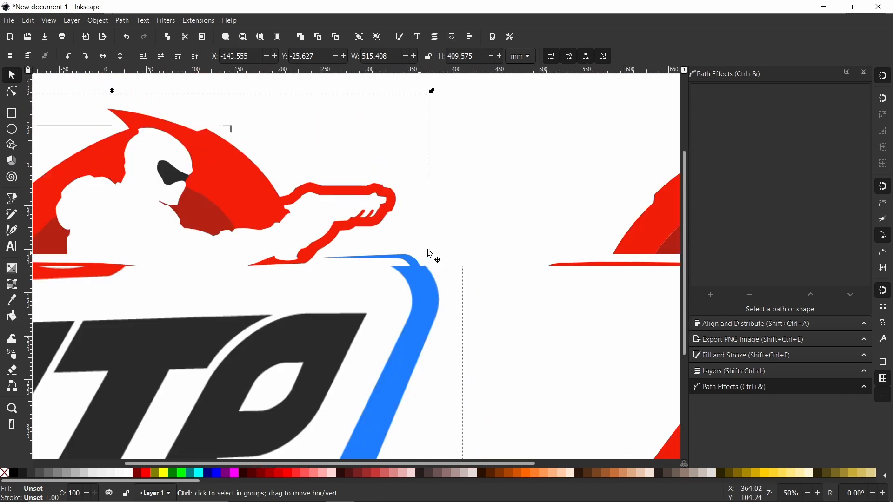
ctrl+scroll(447, 252, up, 6)
ctrl+scroll(411, 245, up, 6)
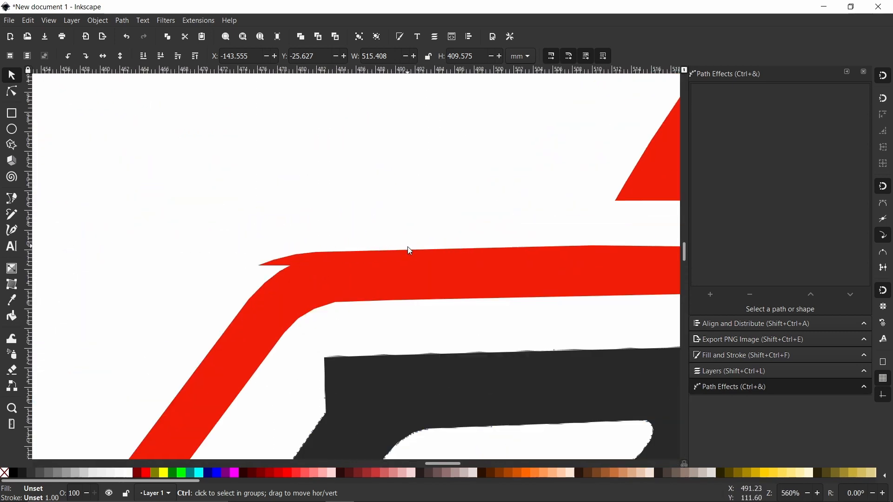
ctrl+scroll(403, 258, down, 11)
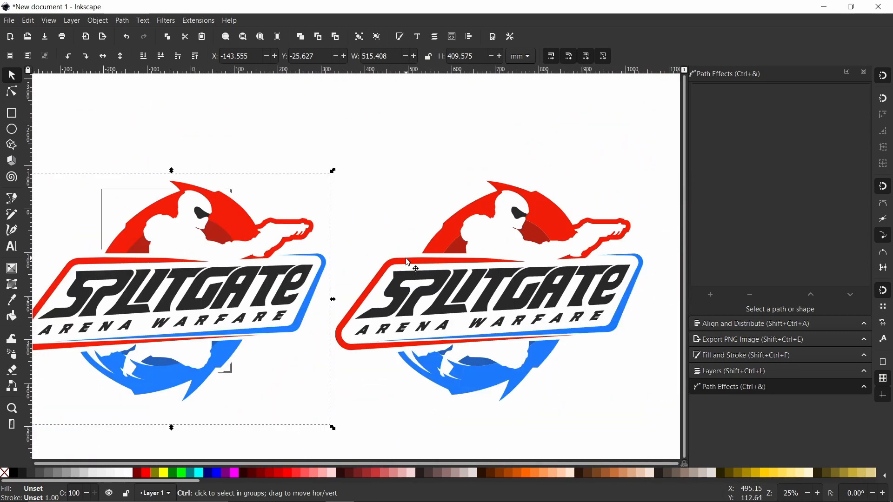
ctrl+scroll(406, 258, down, 2)
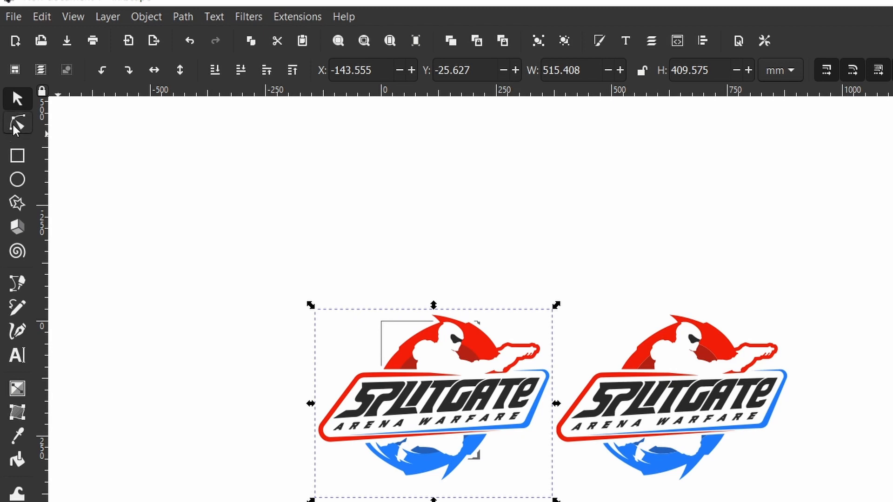
- Inspect the path nodes of the traced logo's dark lettering, check the original image for nodes, and return to the Selector tool
click(12, 128)
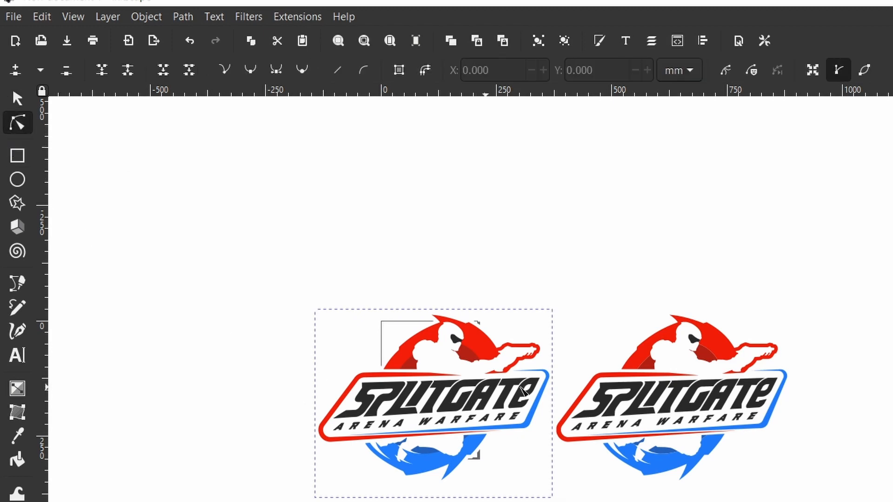
click(612, 388)
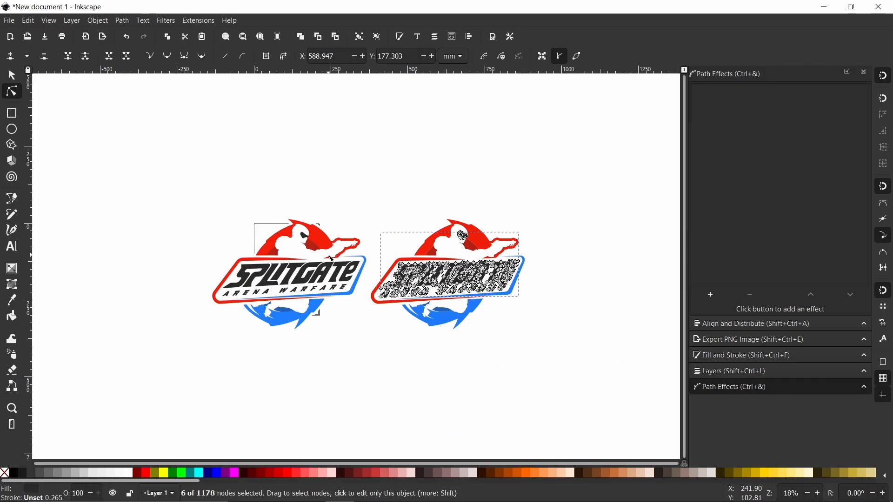
click(473, 368)
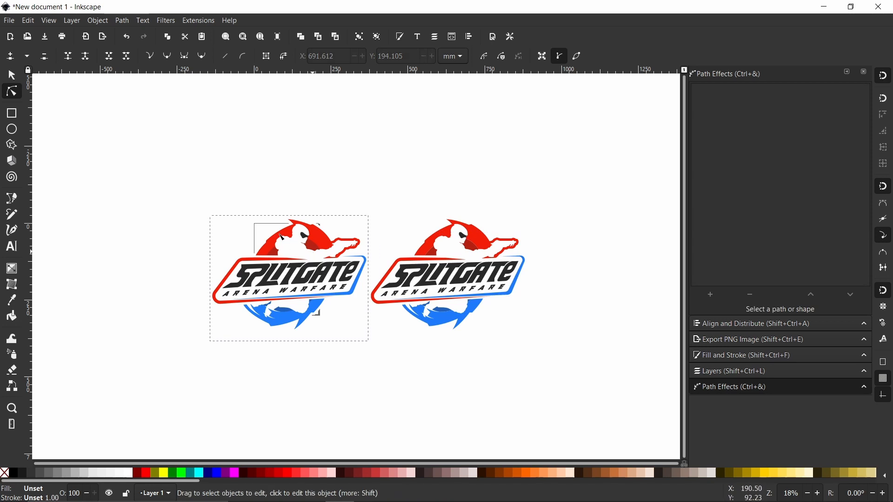
click(17, 76)
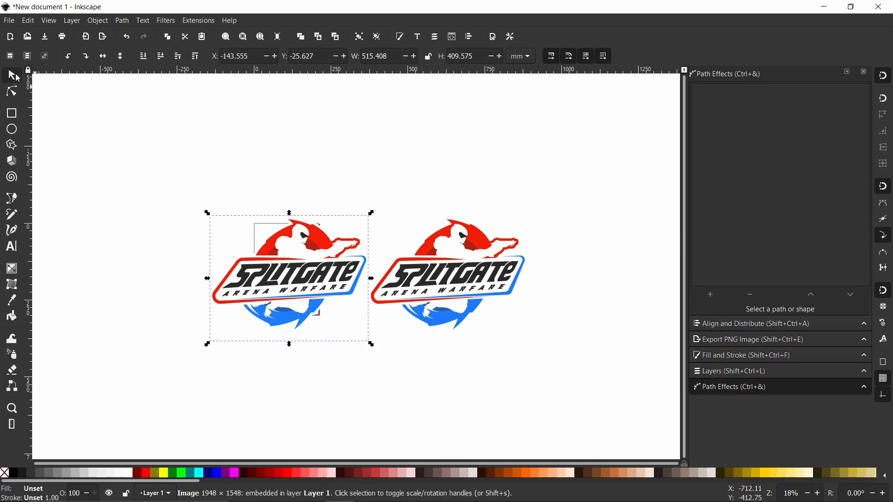
- Delete the original bitmap and move the traced logo group over the page, to about X -107 mm, Y -36 mm
click(285, 246)
key(Delete)
click(479, 271)
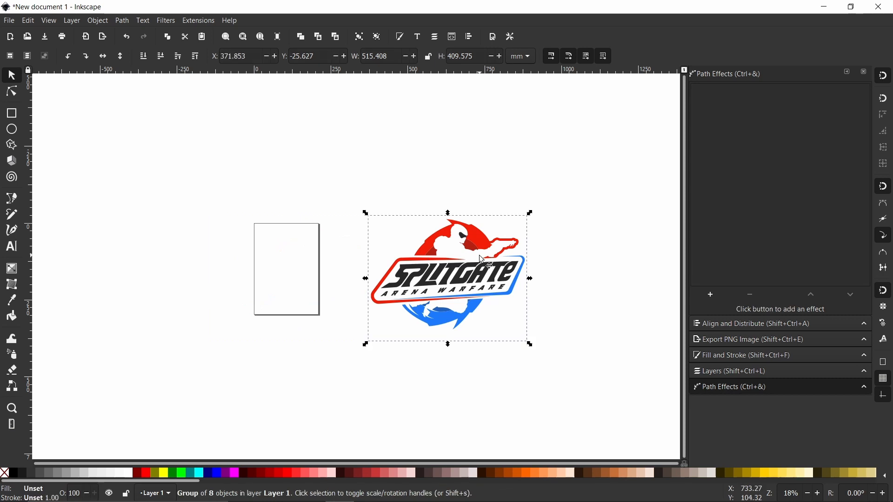
drag(479, 271, 326, 267)
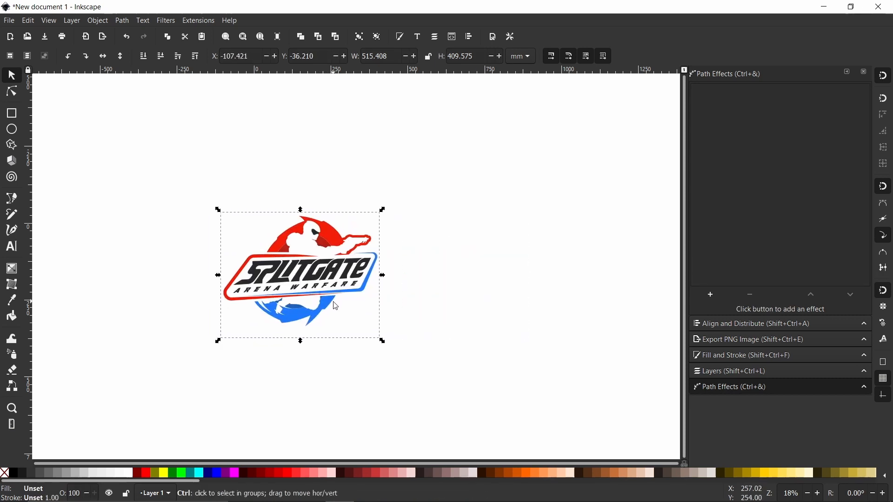
- Scale the traced logo proportionally to about 181 mm wide and place it in the lower left corner of the page
ctrl+scroll(333, 305, up, 2)
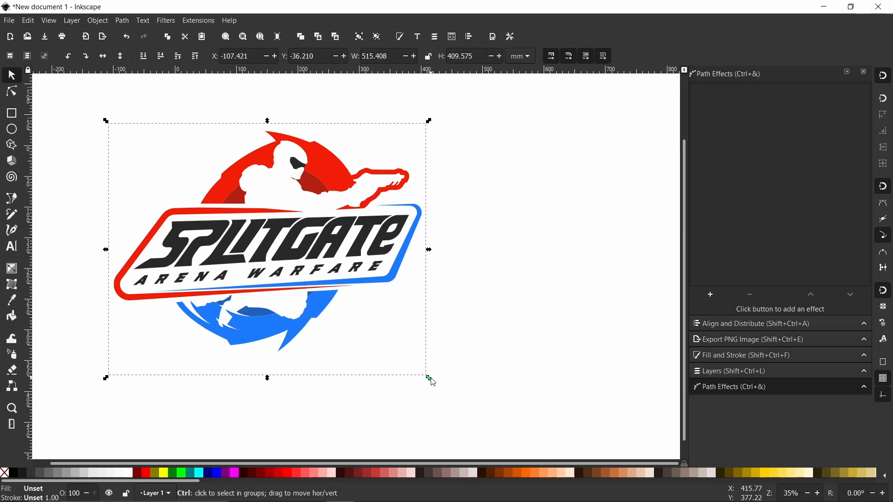
ctrl+drag(428, 377, 222, 213)
drag(174, 187, 231, 297)
ctrl+scroll(190, 333, up, 2)
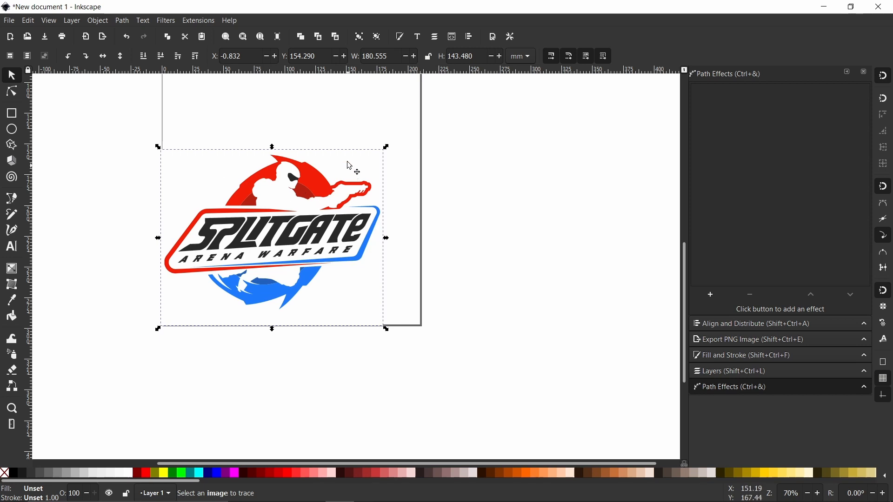
- Ungroup the traced logo into its separate colour paths and deselect them
click(523, 188)
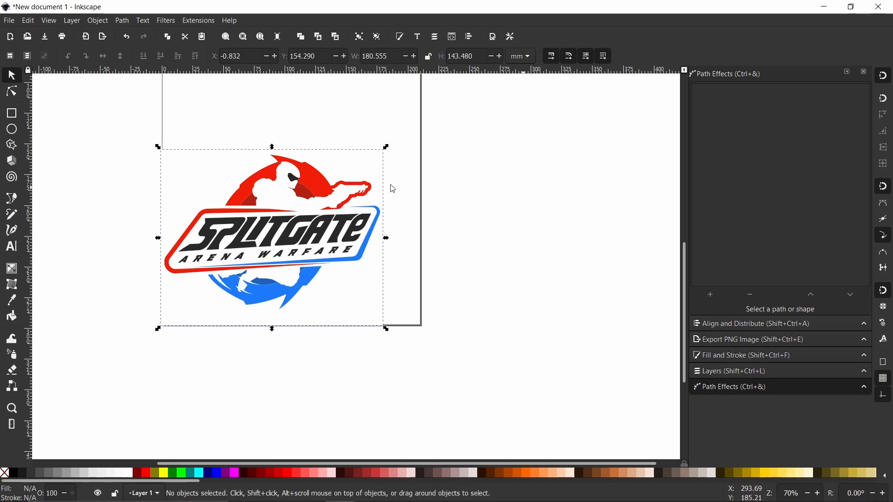
click(350, 195)
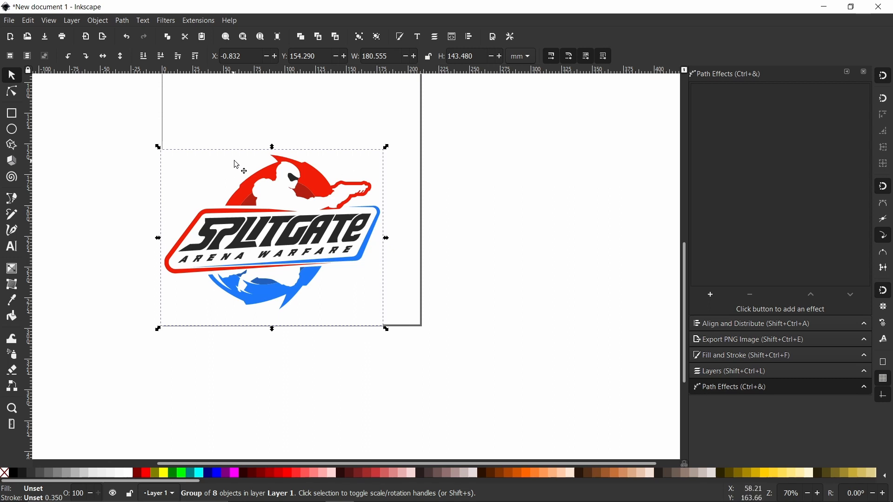
click(145, 145)
click(315, 198)
click(97, 21)
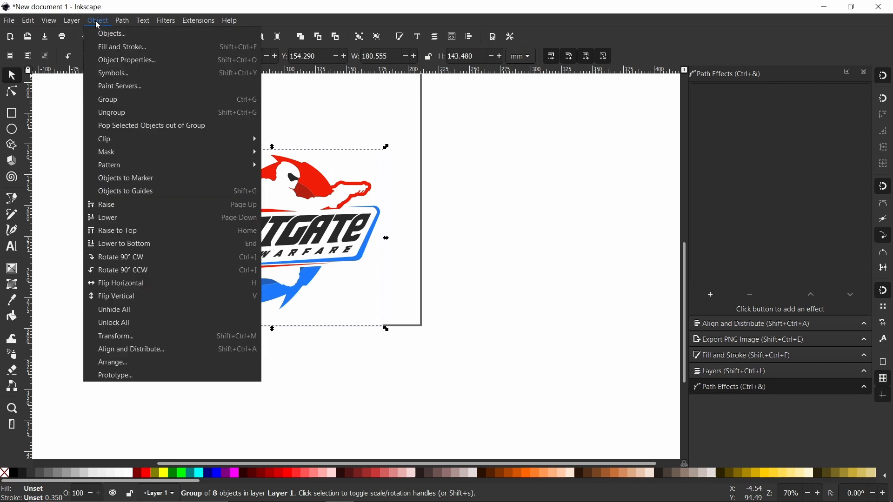
click(123, 116)
click(440, 256)
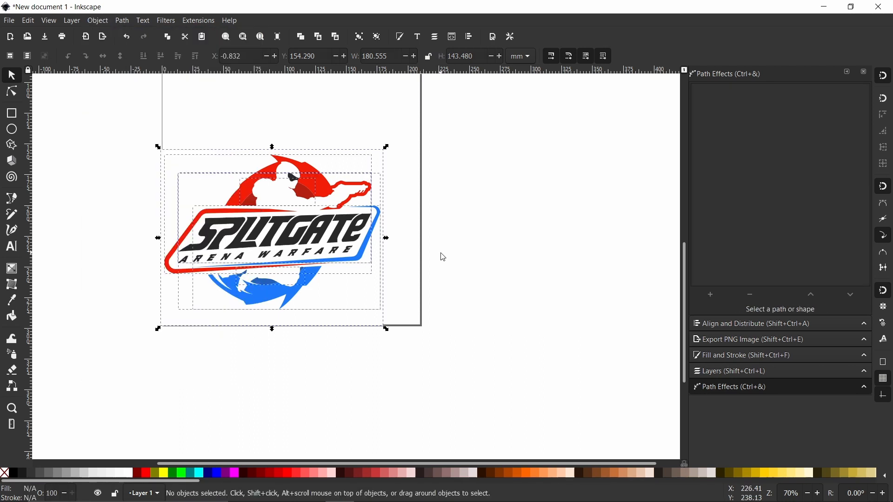
- Try moving the red path away from the rest of the logo, and undo the move
click(299, 171)
drag(350, 160, 372, 131)
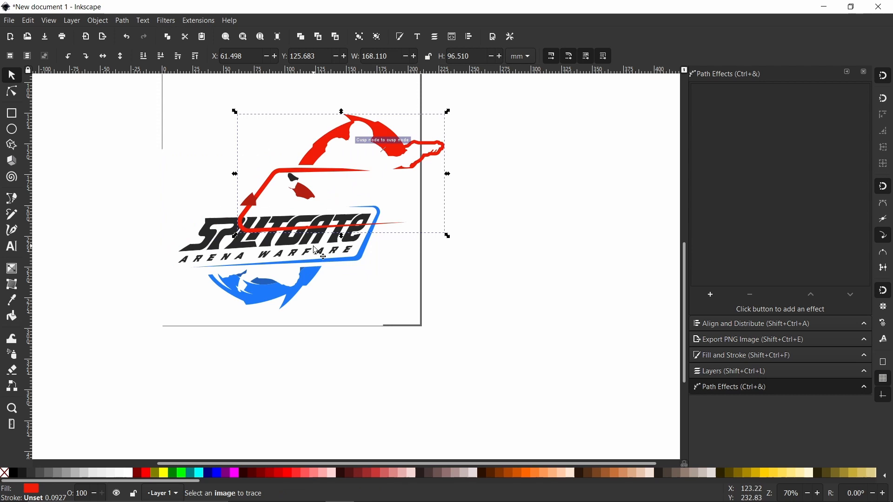
key(ctrl+z)
click(423, 205)
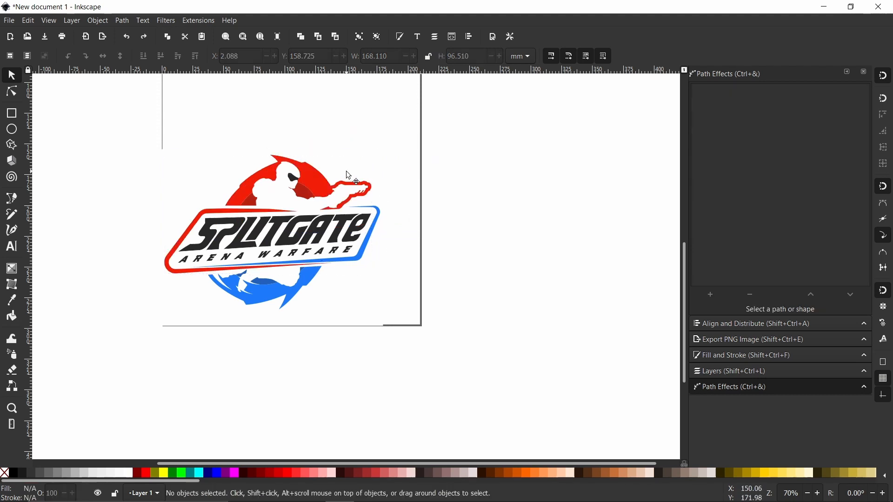
- Fill the white background path with cyan and move it beside the logo, to about X 220 mm
click(346, 172)
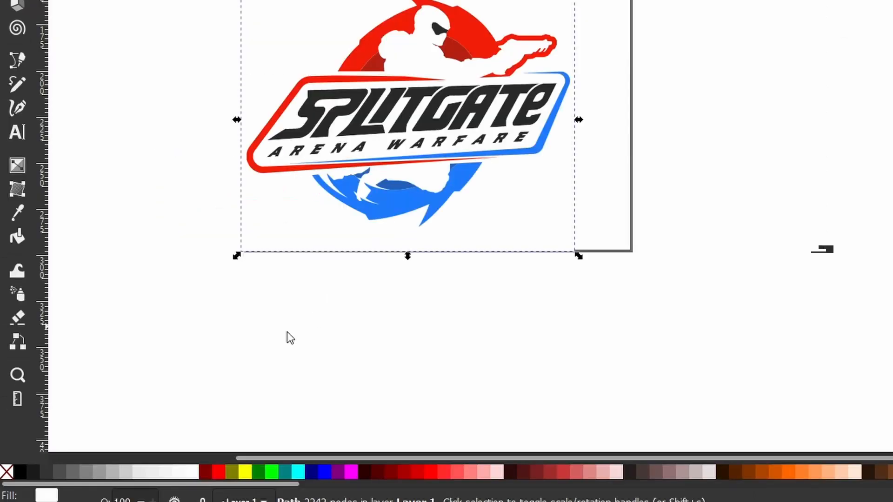
click(299, 471)
drag(544, 22, 892, 15)
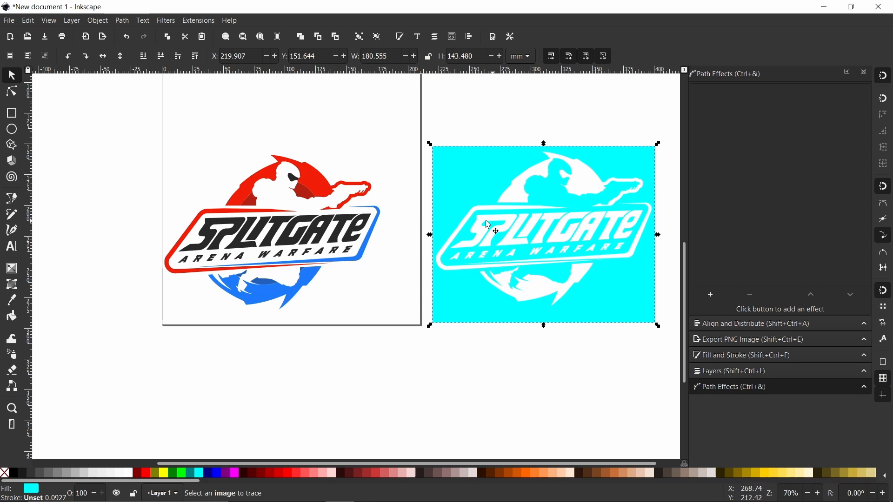
- Break apart the cyan path and delete its outer background rectangle
click(123, 20)
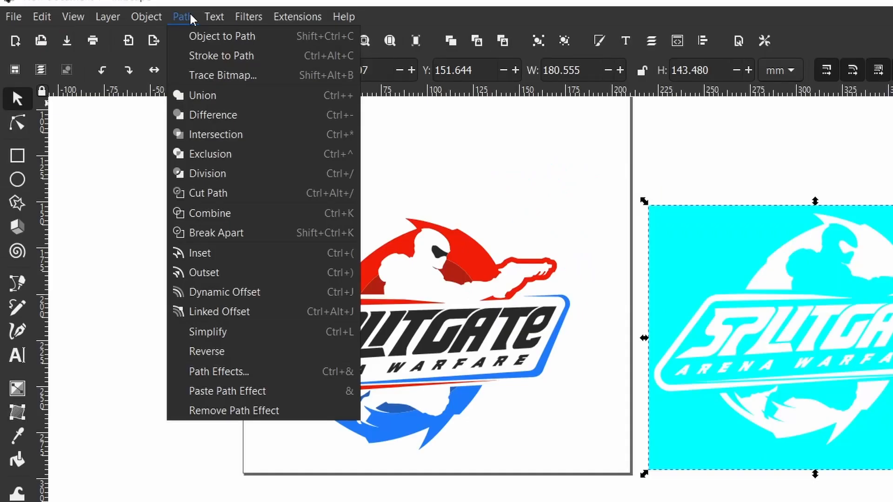
click(219, 233)
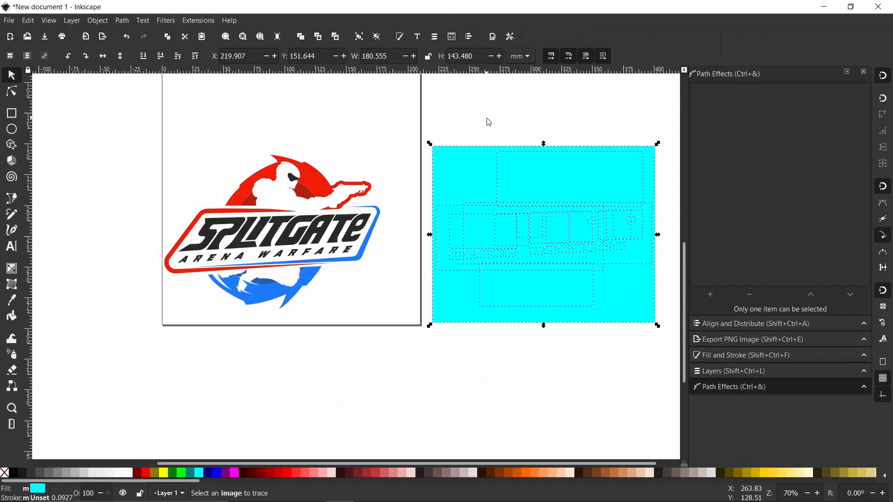
click(730, 165)
click(683, 245)
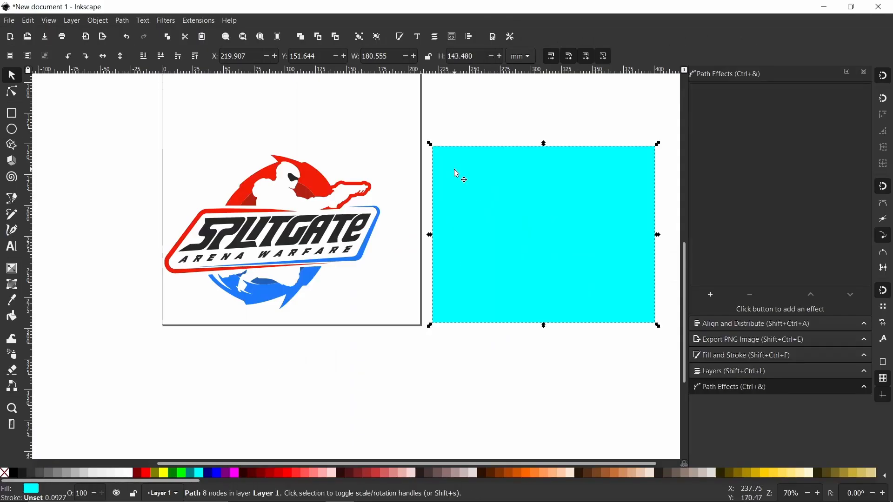
key(Delete)
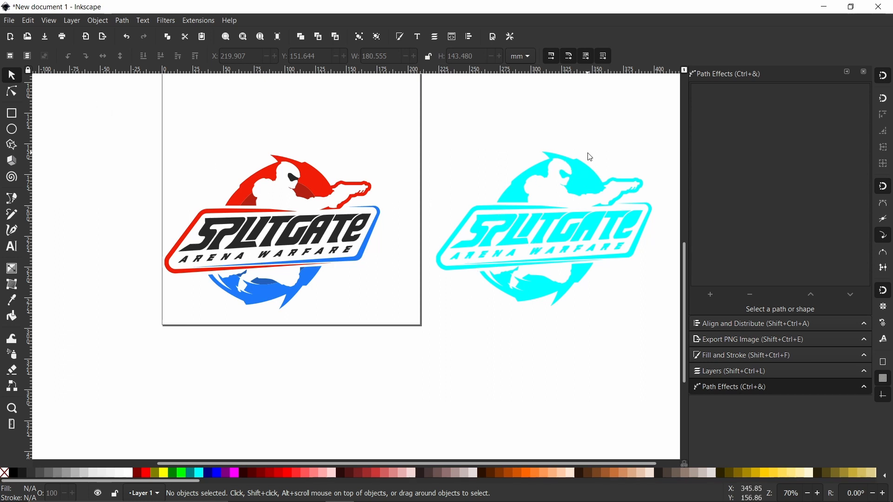
- Select all the cyan logo pieces and combine them into a single path
drag(652, 135, 437, 338)
click(98, 20)
mouse_move(122, 20)
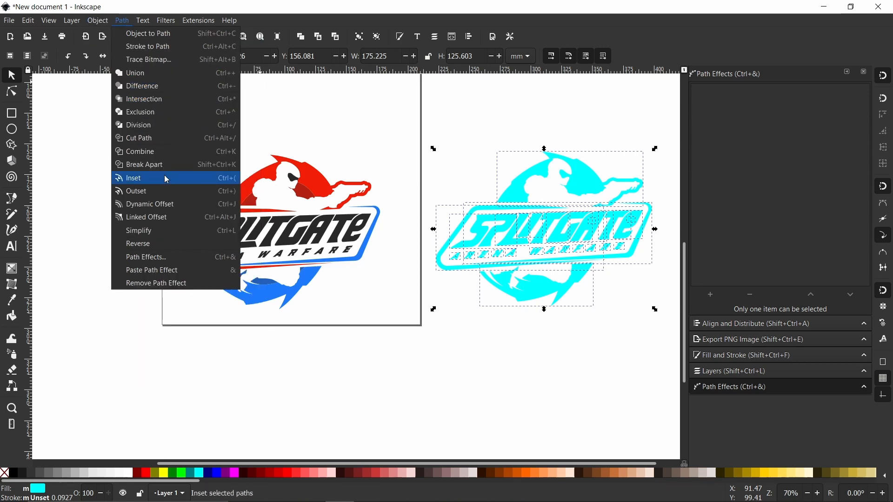
click(151, 151)
click(243, 170)
- Move the bottom-edge nodes of the cyan logo's upper left circle segment down so they overlap the banner frame
click(12, 92)
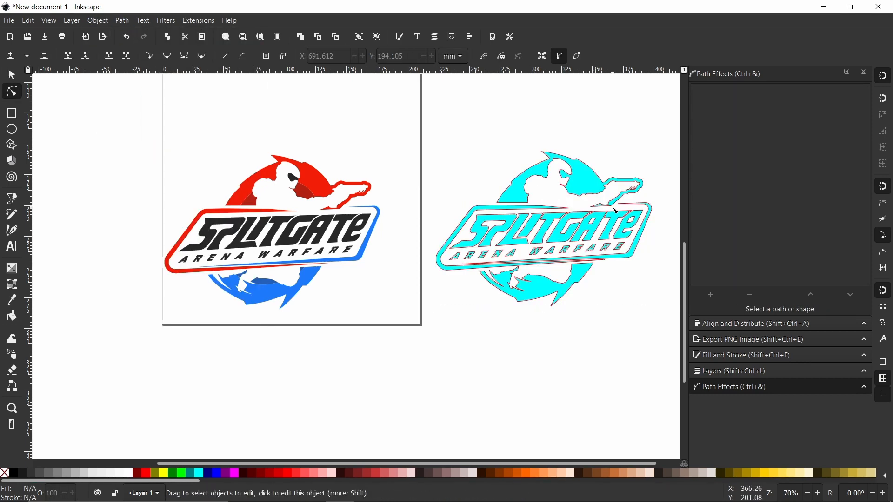
click(582, 210)
ctrl+scroll(554, 238, up, 4)
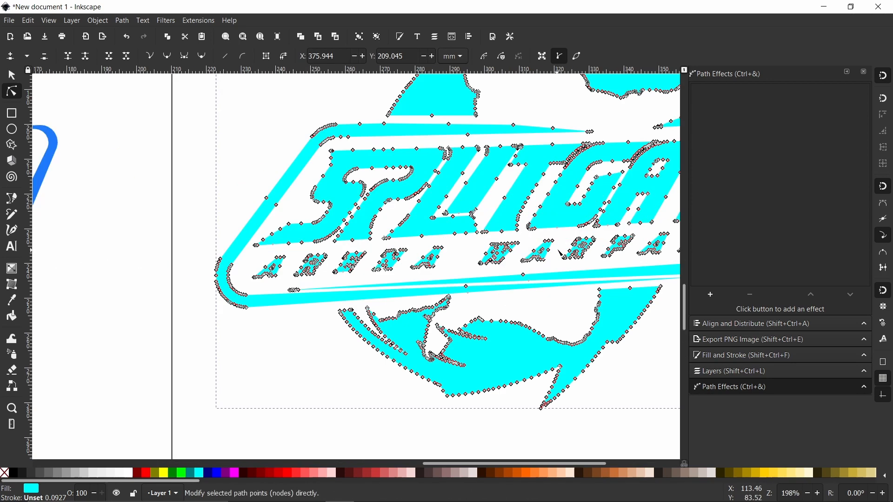
ctrl+scroll(552, 237, up, 1)
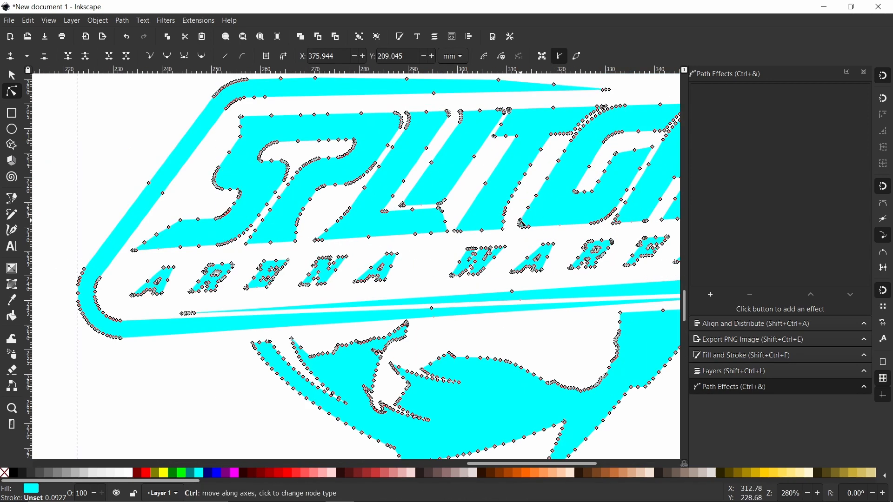
ctrl+scroll(520, 220, up, 1)
scroll(514, 223, up, 12)
ctrl+scroll(393, 292, up, 1)
drag(454, 267, 190, 293)
drag(306, 281, 306, 312)
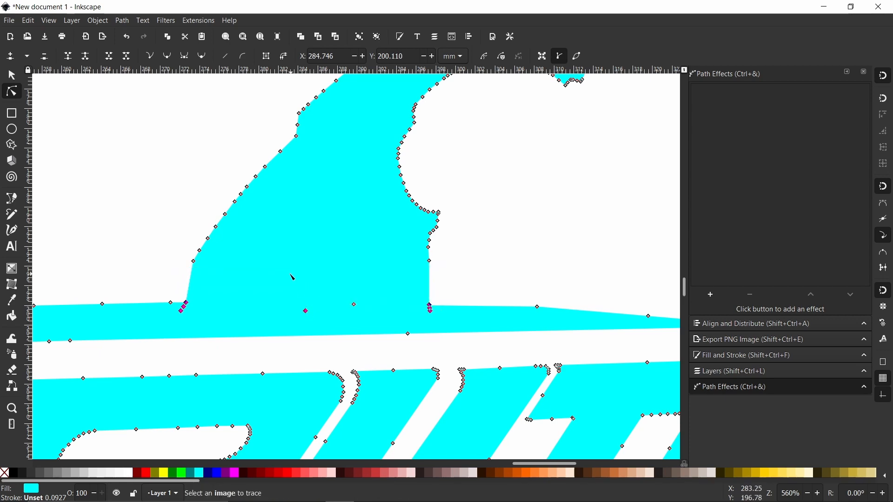
- Move the top-edge nodes of the cyan logo's lower right circle segment up so they overlap the banner frame
ctrl+scroll(291, 277, down, 4)
ctrl+scroll(547, 282, up, 3)
ctrl+scroll(495, 270, up, 2)
drag(534, 246, 348, 309)
drag(516, 268, 279, 284)
ctrl+scroll(400, 236, down, 3)
ctrl+scroll(400, 235, down, 5)
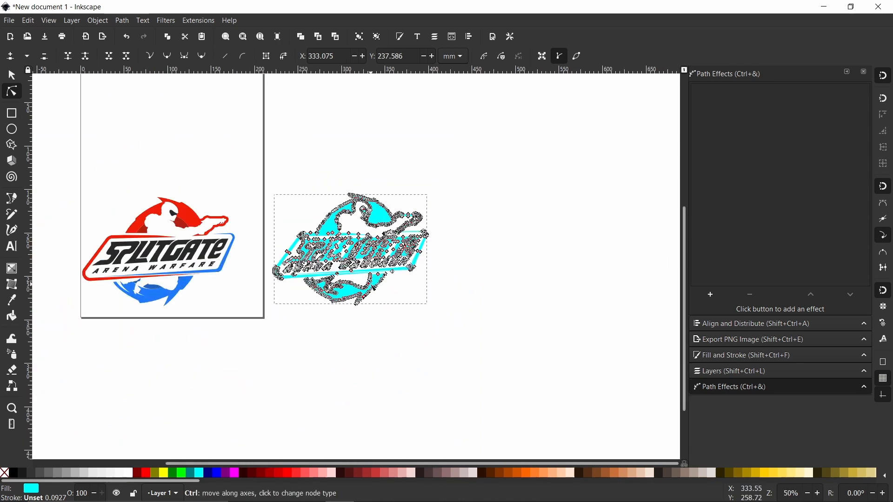
ctrl+scroll(385, 282, up, 8)
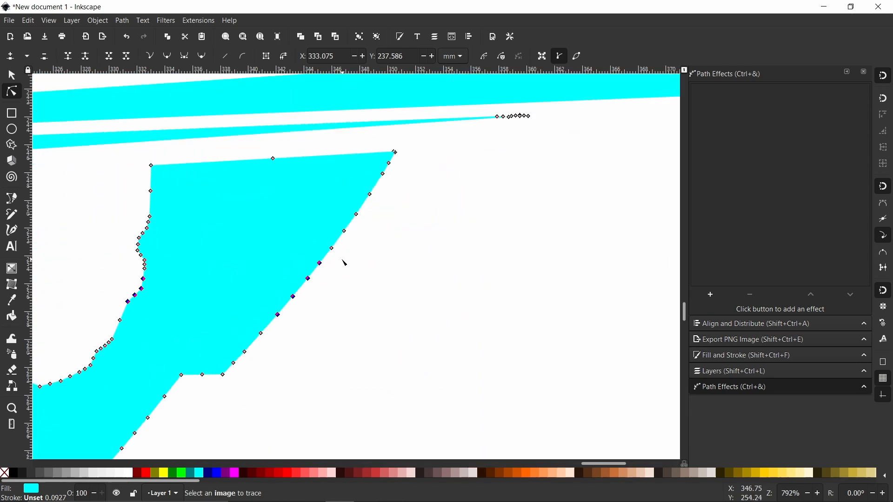
ctrl+scroll(341, 247, down, 2)
drag(385, 190, 238, 211)
drag(307, 202, 310, 178)
- Move the top-end nodes of the cyan logo's lower left arc up into the banner frame and return to the Selector tool
ctrl+scroll(451, 248, down, 4)
ctrl+scroll(245, 248, up, 5)
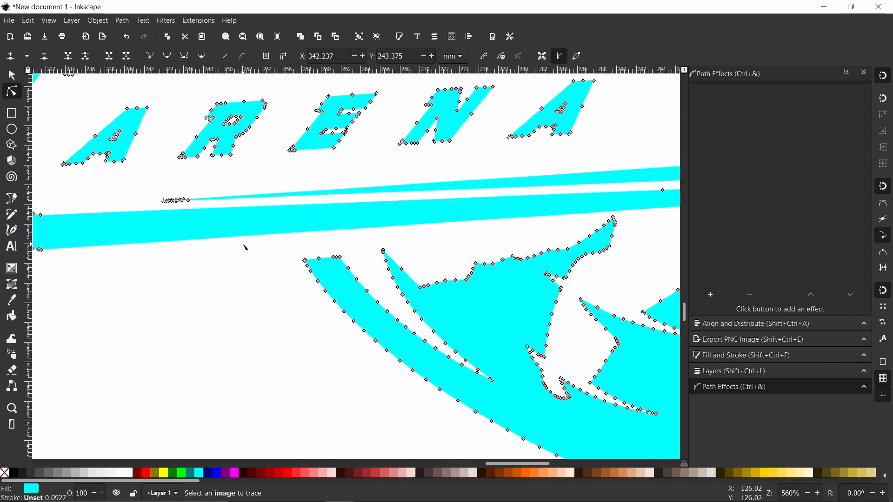
drag(363, 242, 316, 232)
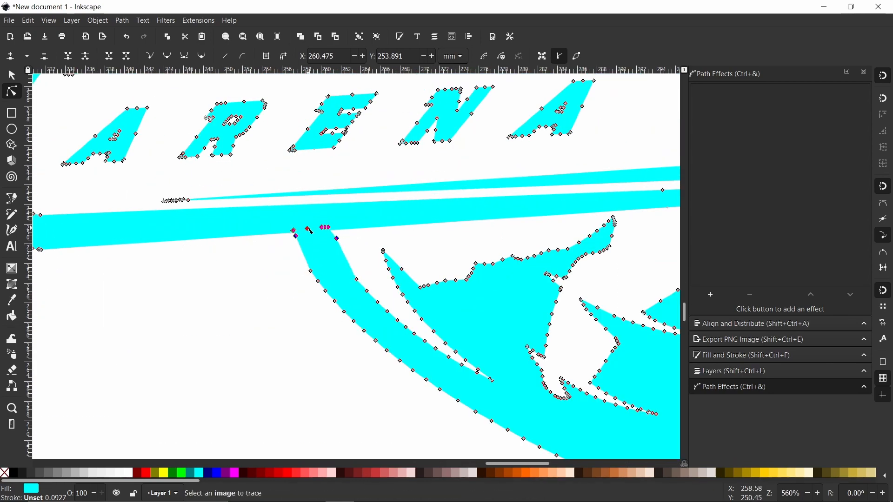
ctrl+scroll(300, 244, down, 4)
ctrl+scroll(290, 252, down, 2)
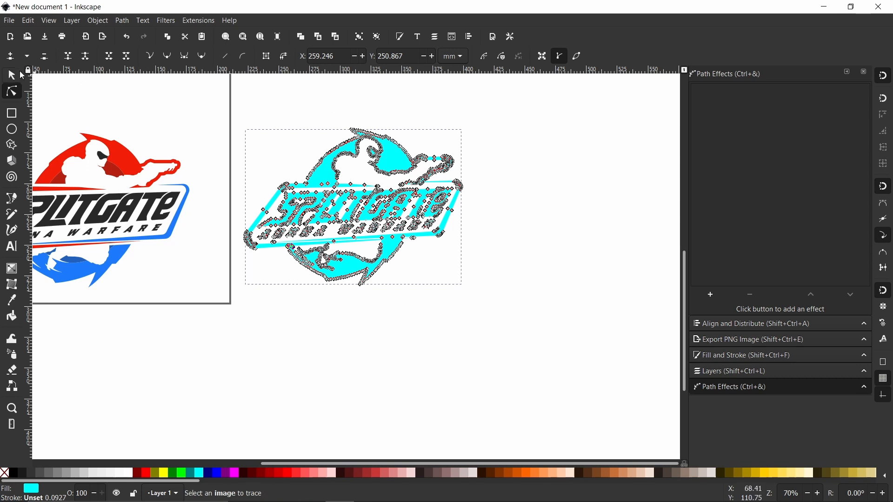
click(19, 76)
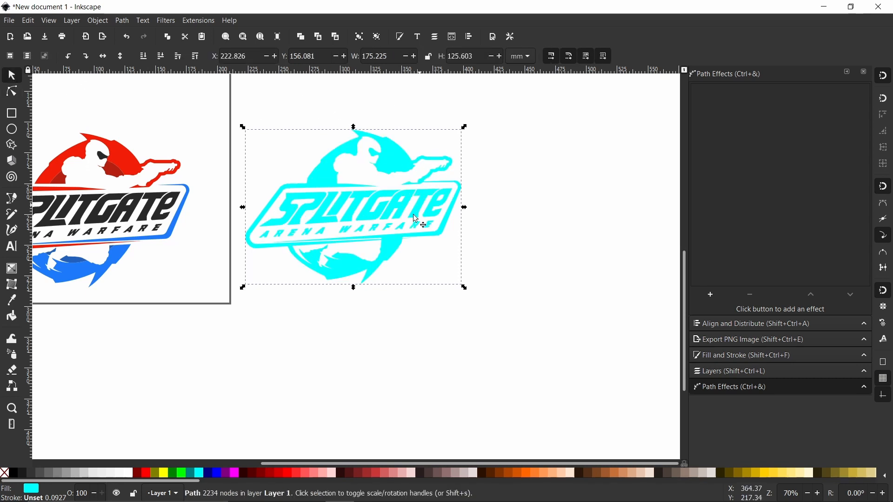
- Draw a rectangle of about 196 × 174 mm covering the whole cyan logo and return to the Selector tool
ctrl+scroll(391, 258, down, 3)
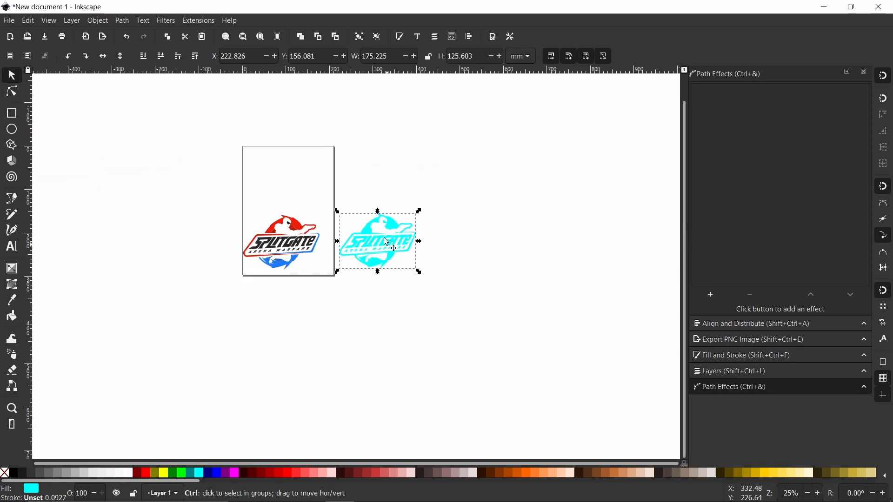
ctrl+scroll(378, 216, up, 4)
ctrl+scroll(381, 223, down, 3)
ctrl+scroll(400, 260, up, 3)
click(387, 229)
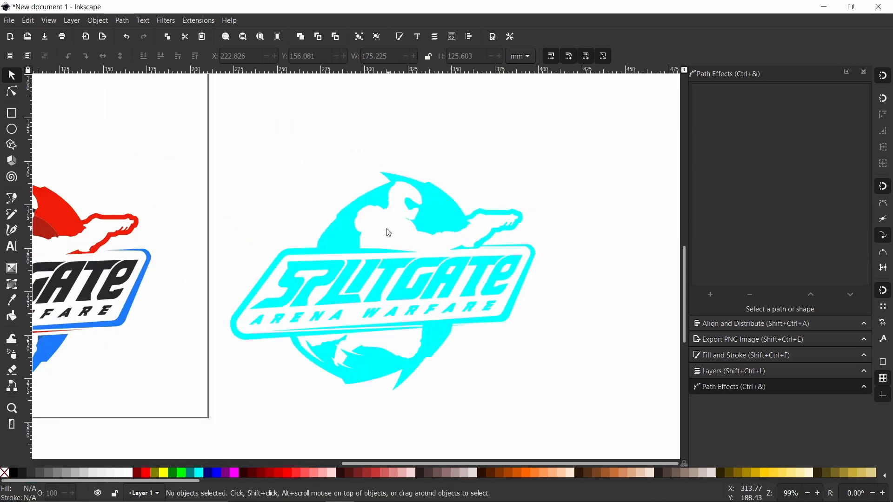
click(13, 114)
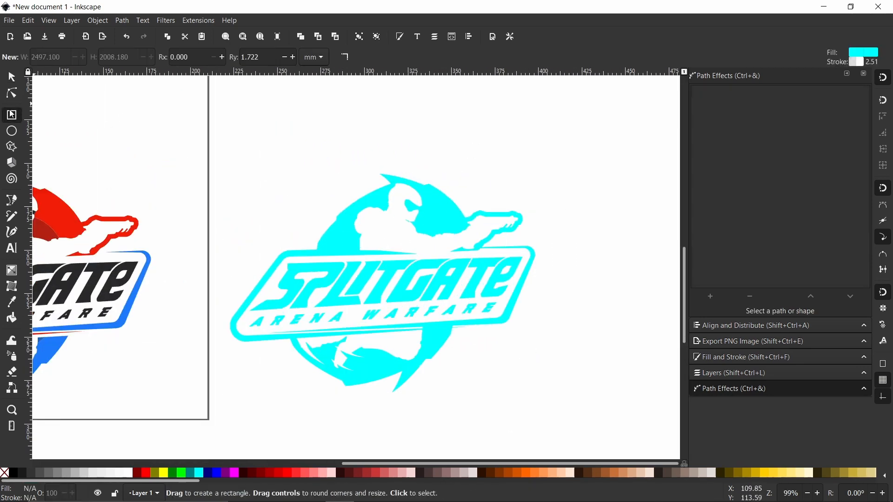
mouse_move(223, 121)
mouse_down()
mouse_move(249, 239)
mouse_move(564, 424)
mouse_up()
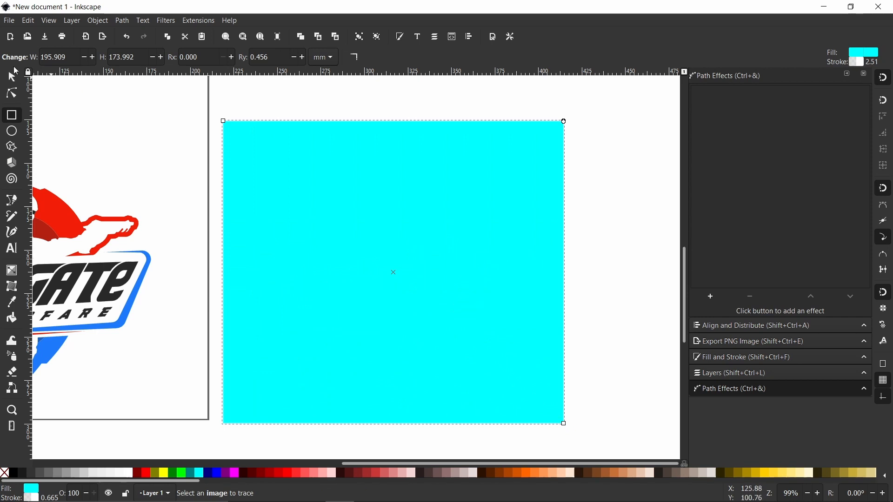
click(14, 78)
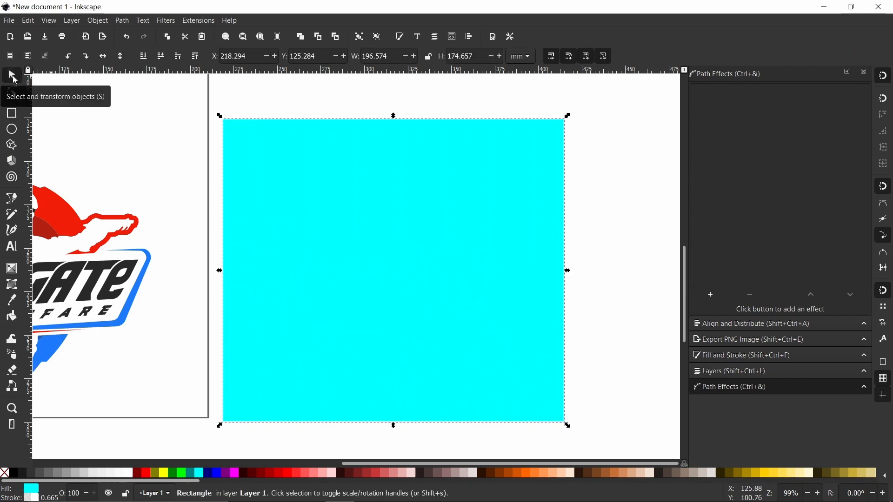
- Lower the rectangle to the bottom of the stack, fill it with navy blue and deselect it
click(143, 62)
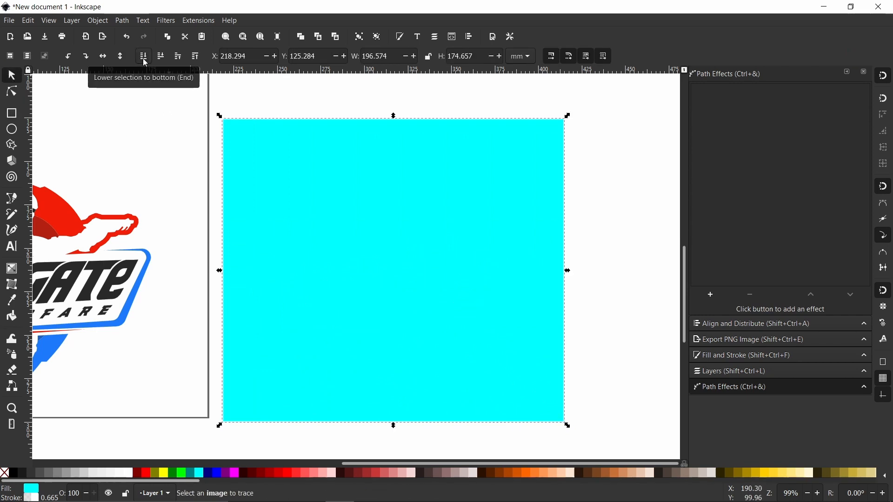
key(Escape)
click(255, 370)
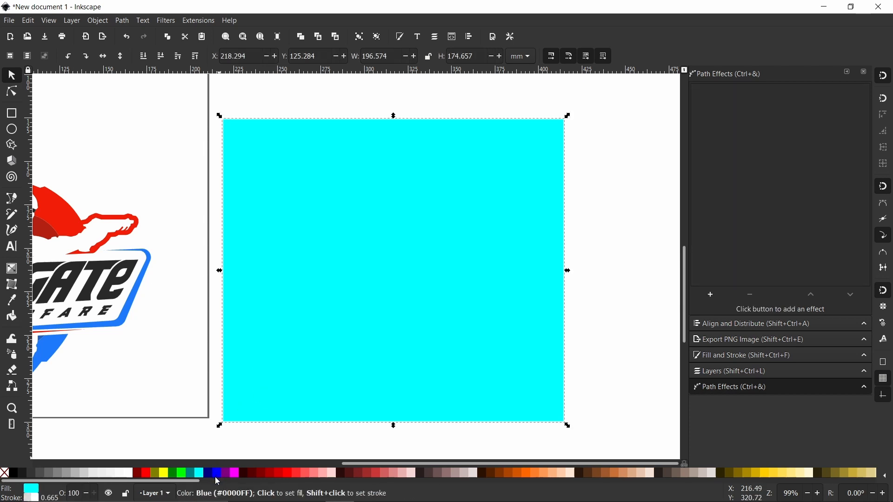
click(205, 475)
key(Escape)
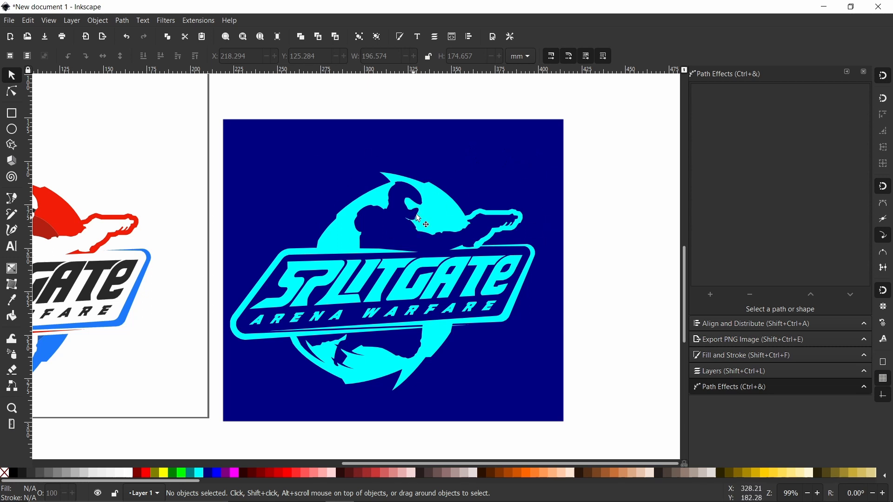
- Subtract the cyan logo from the navy rectangle with the path Difference operation and deselect the result
click(515, 150)
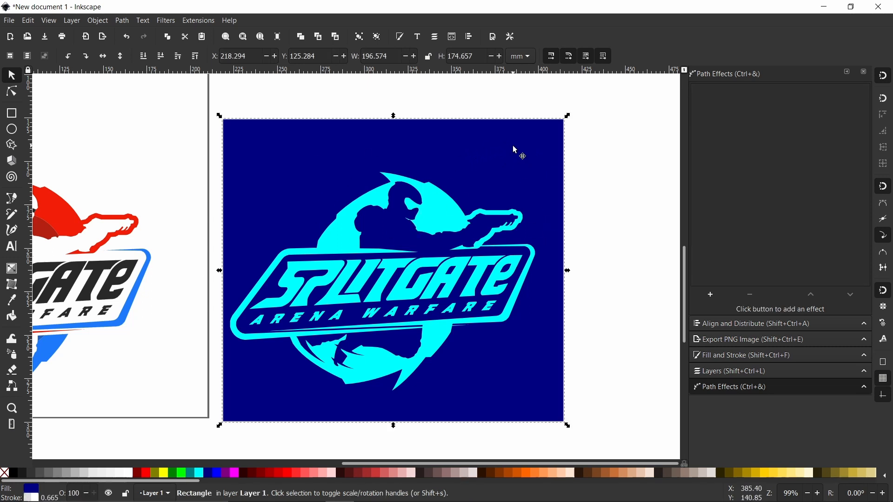
click(439, 251)
shift+click(470, 149)
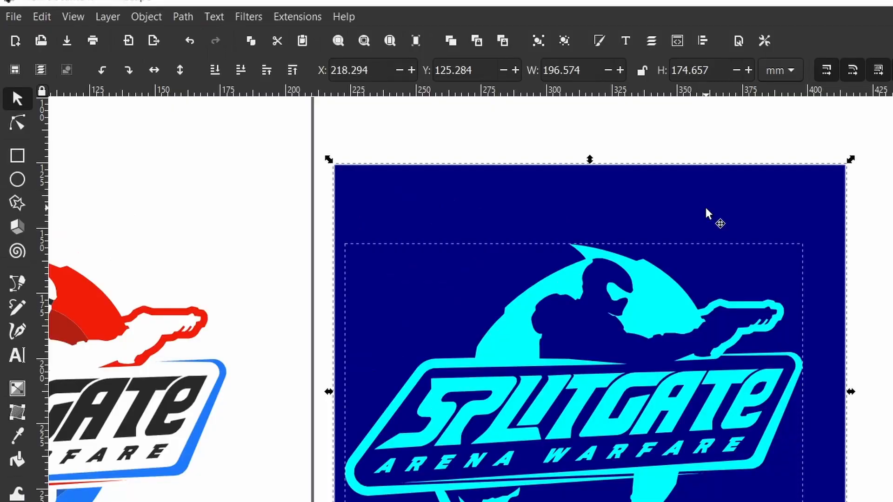
click(183, 17)
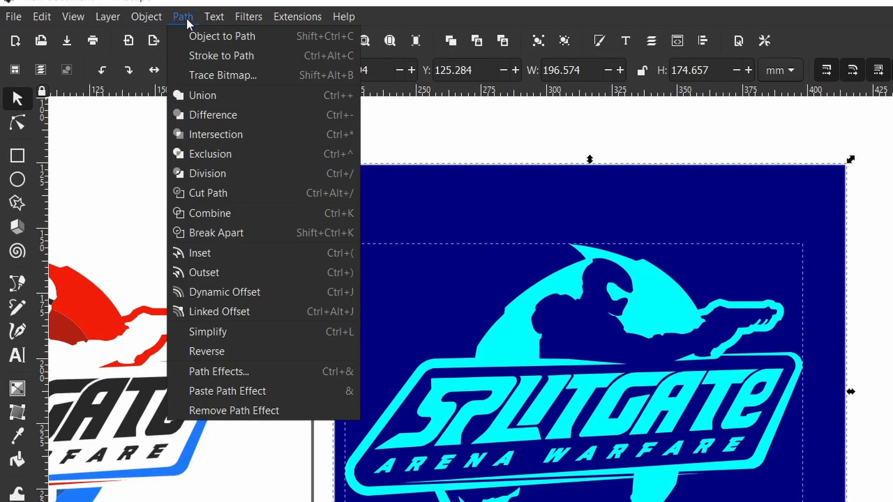
click(219, 113)
key(Escape)
ctrl+scroll(872, 303, down, 2)
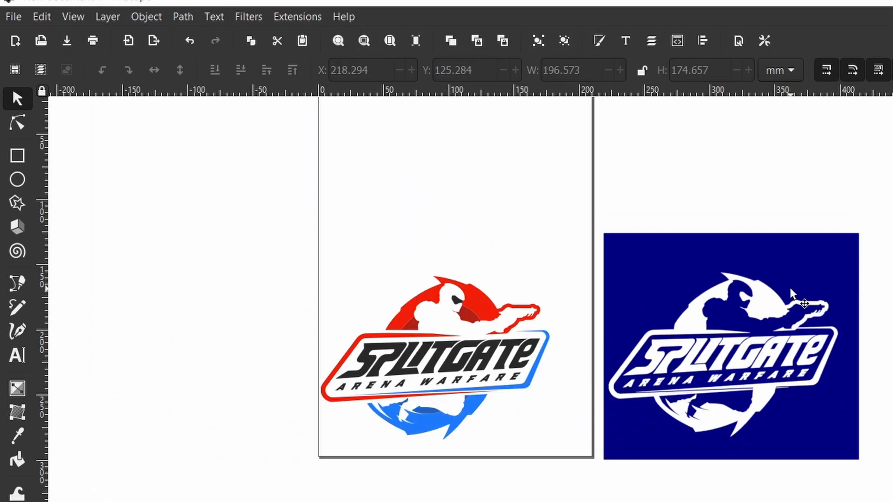
ctrl+scroll(791, 289, up, 2)
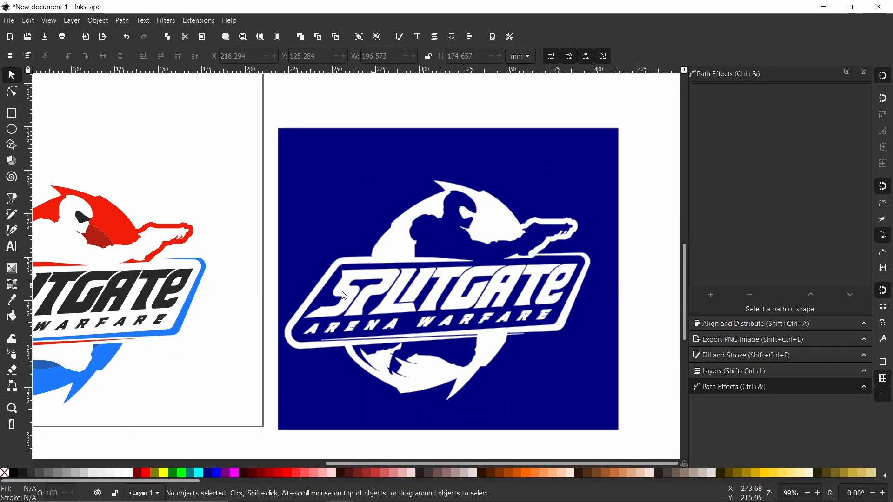
- Break the navy cut-out path apart into separate pieces and select the outer rectangle piece
click(303, 155)
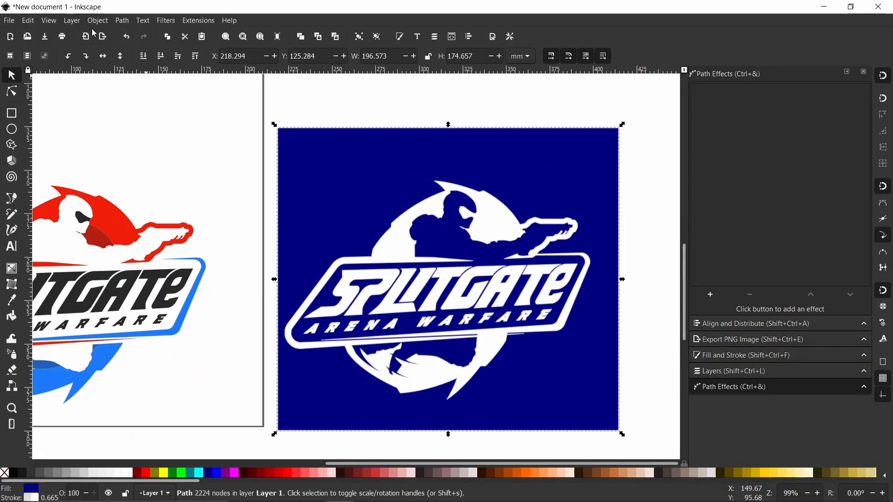
click(122, 21)
click(140, 161)
click(330, 161)
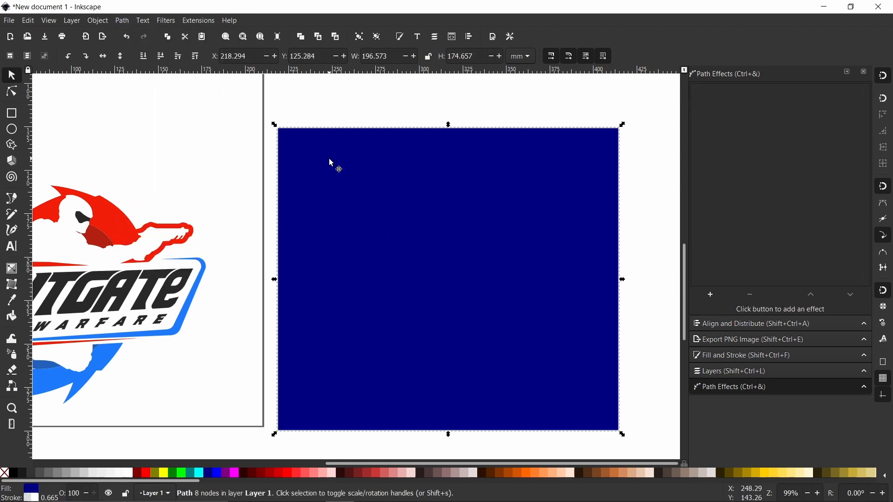
- Delete the outer rectangle and the solid silhouette of the whole logo, keeping the inner figure and banner pieces
key(Delete)
click(446, 259)
drag(447, 259, 465, 146)
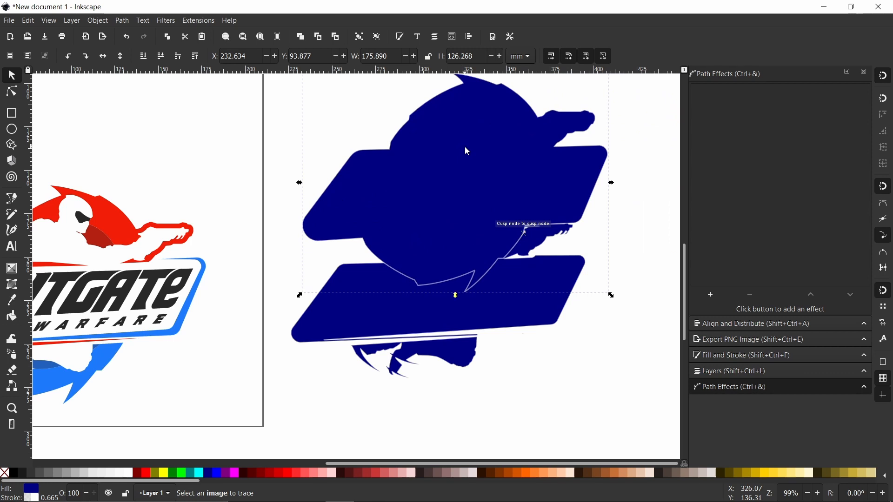
key(Delete)
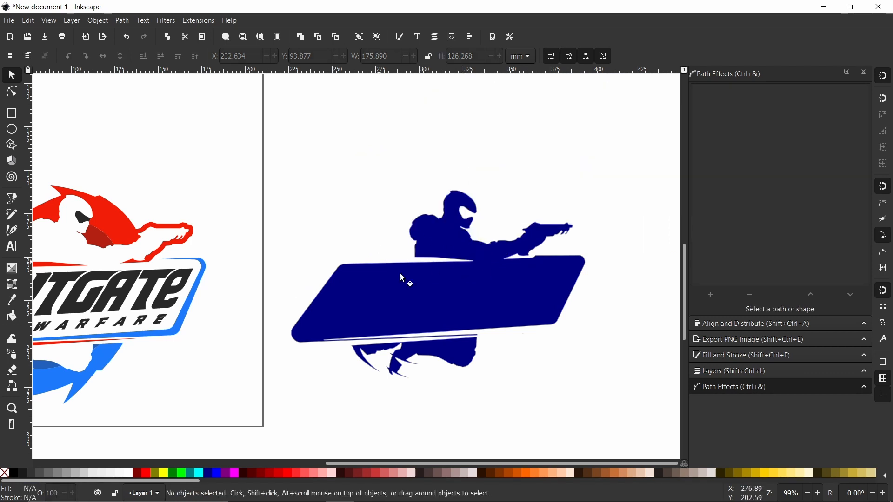
- Select all remaining navy figure, banner and letter pieces and combine them into one path
ctrl+scroll(494, 238, down, 1)
click(520, 289)
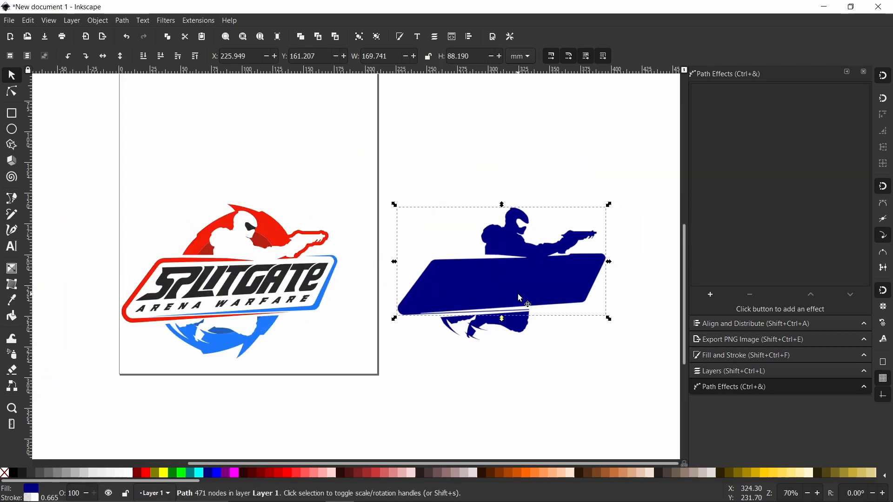
click(518, 321)
drag(626, 164, 394, 370)
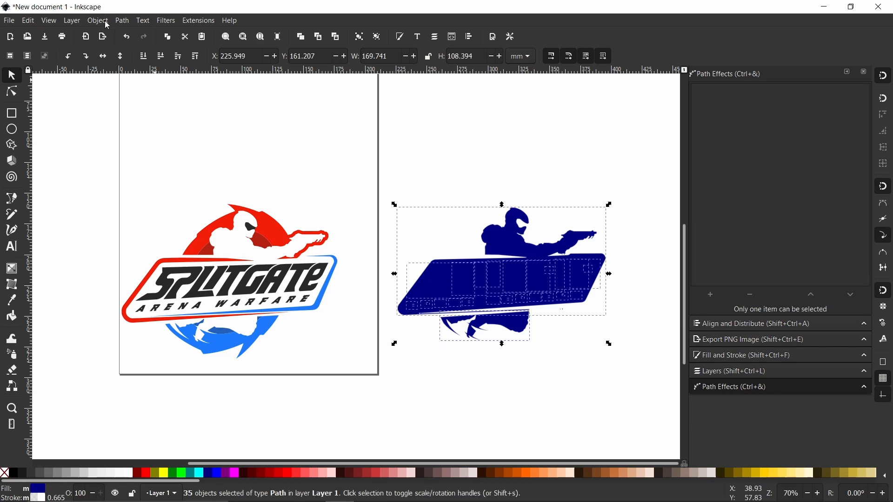
click(121, 21)
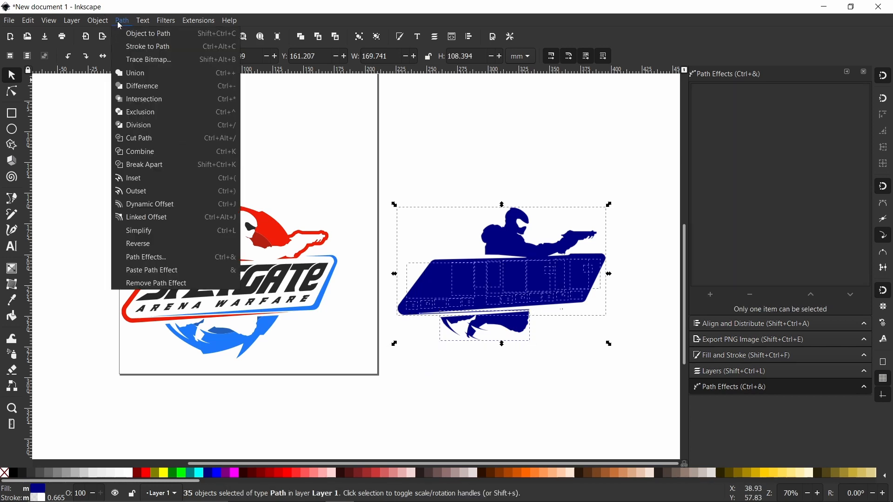
click(145, 152)
- Fit the combined backing shape onto the original logo in white and save the document as drawing.svg
drag(515, 244, 245, 248)
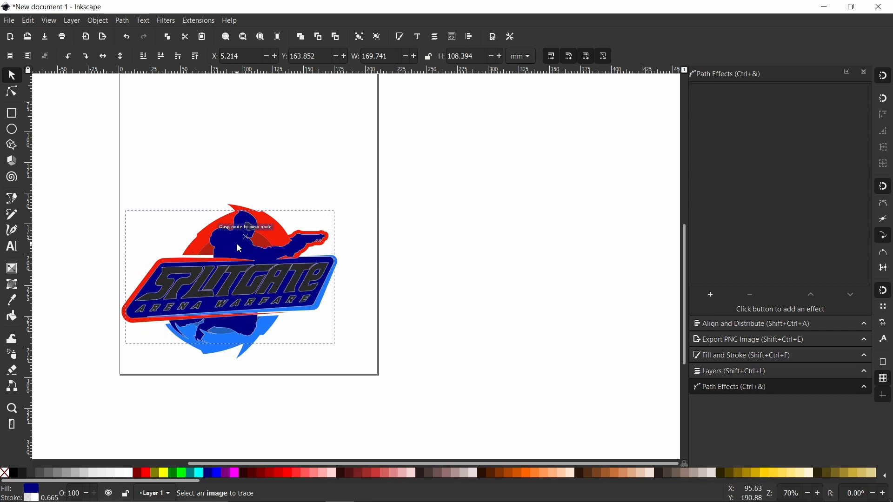
key(Delete)
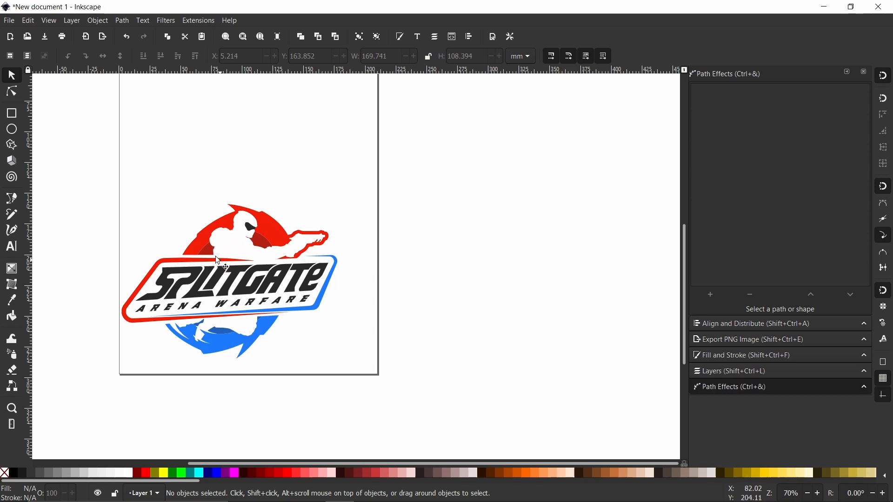
click(8, 21)
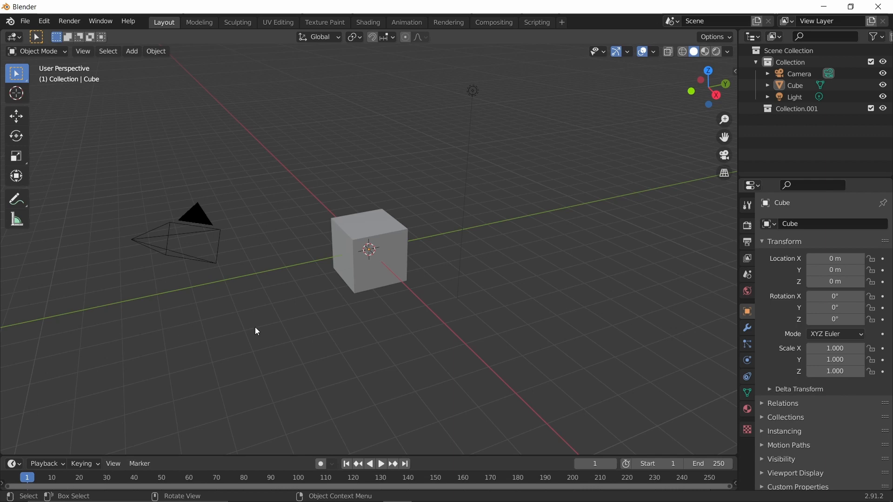
- Switch to Blender, delete the default cube and import drawing.svg as an SVG file
click(351, 279)
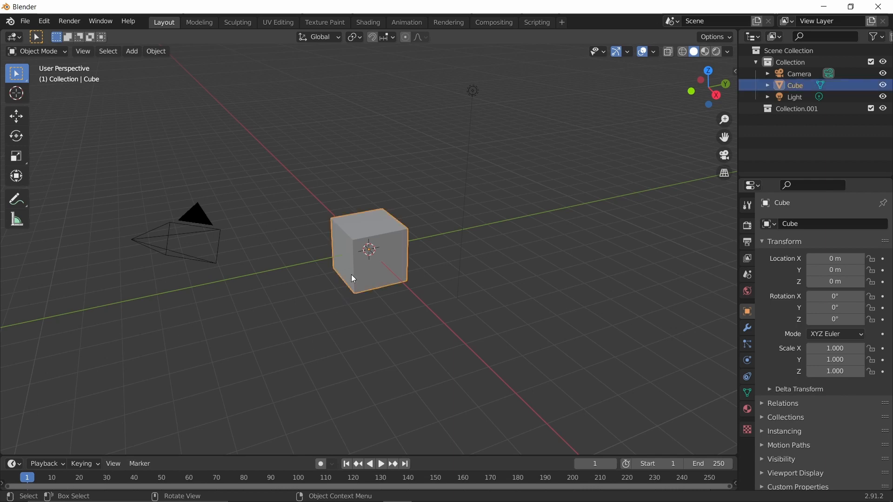
key(Delete)
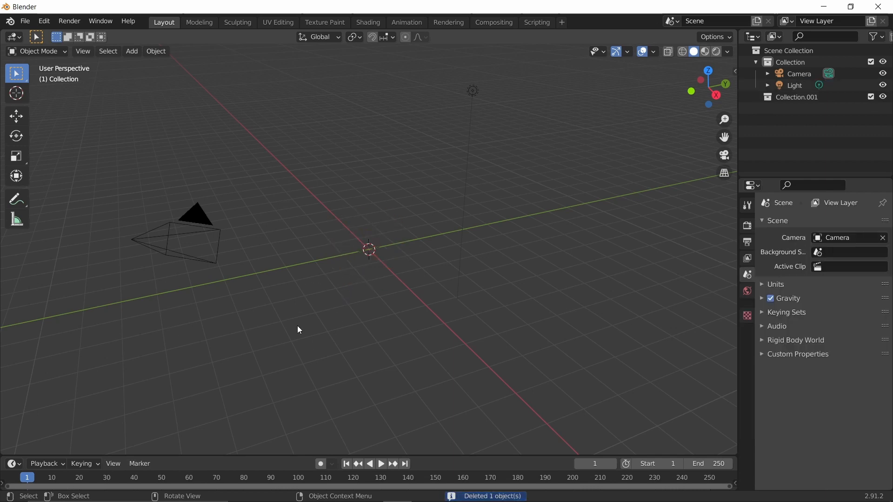
click(24, 22)
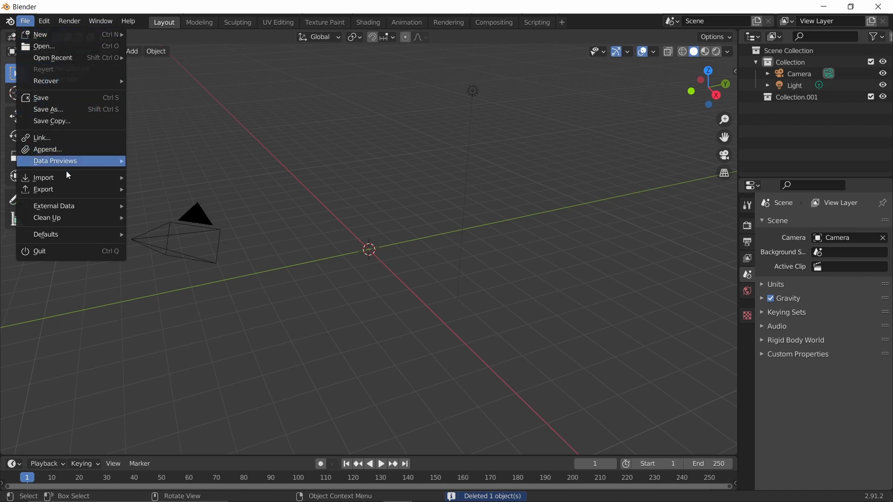
mouse_move(67, 176)
click(199, 215)
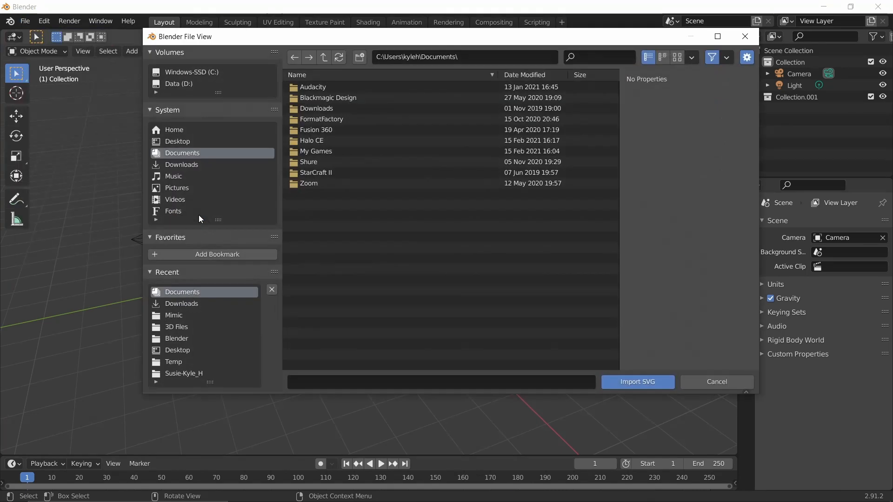
key(Escape)
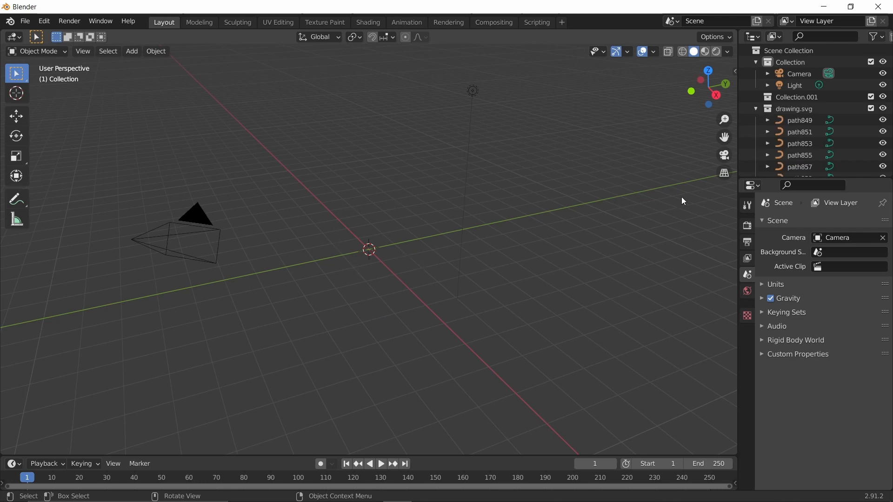
- Frame the imported logo curves and view them from the top without any selection
scroll(801, 132, down, 2)
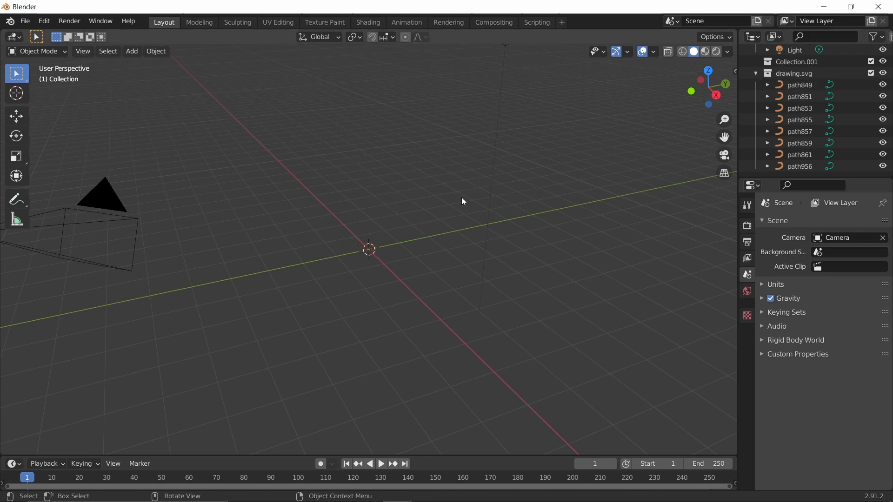
drag(451, 177, 330, 299)
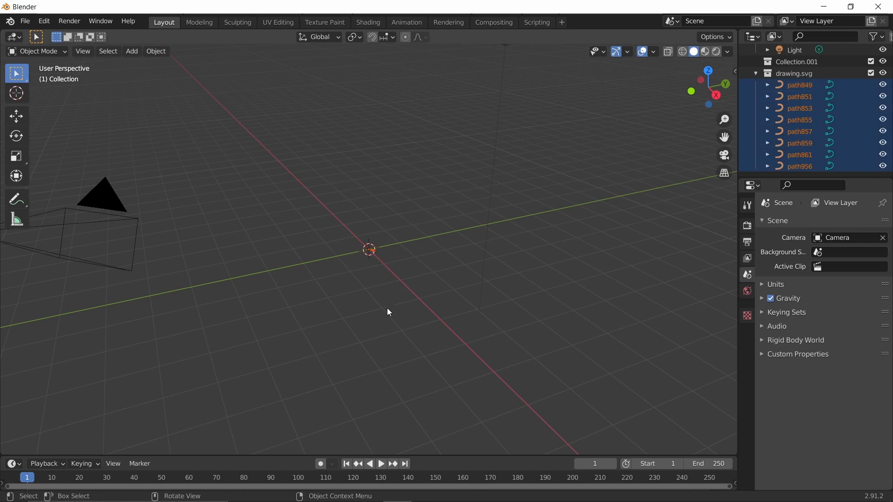
key(KP_Decimal)
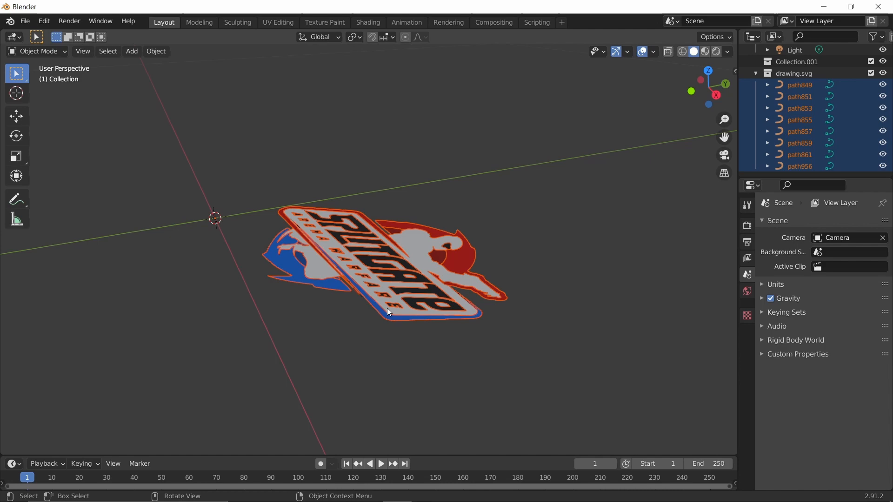
key(KP_7)
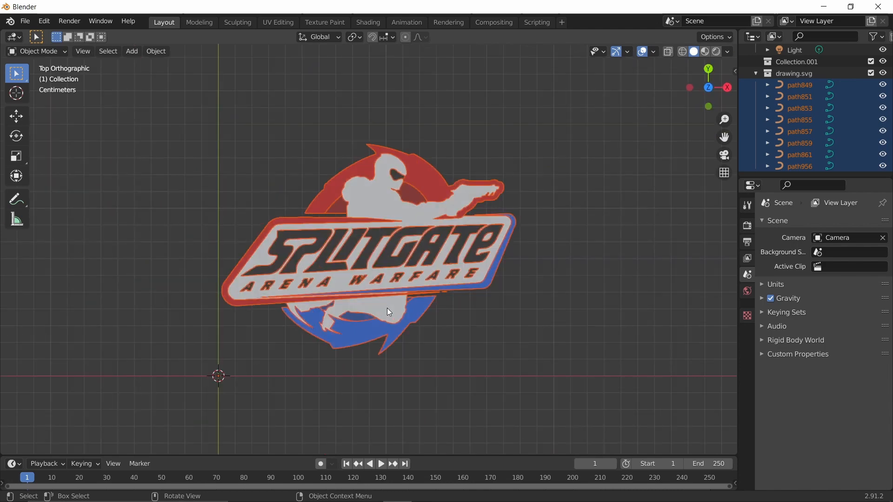
click(507, 326)
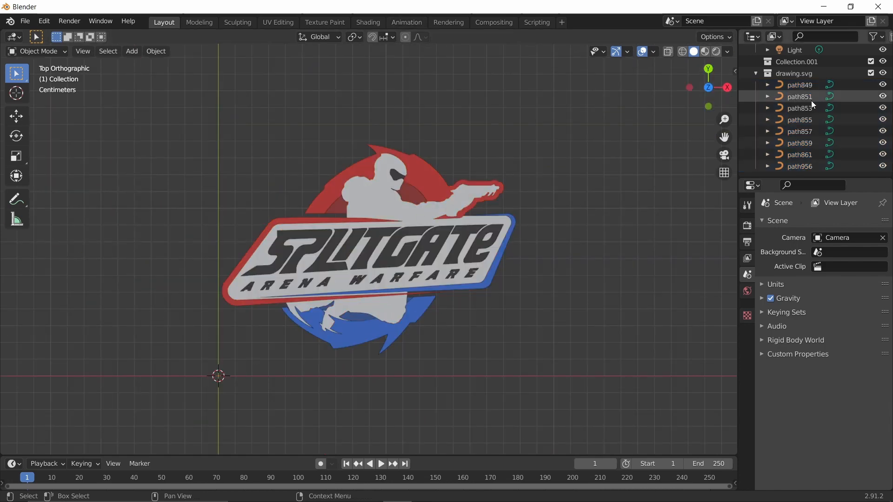
- Check the first imported curves one by one and delete path853, the stray fragments around the black letters
click(797, 84)
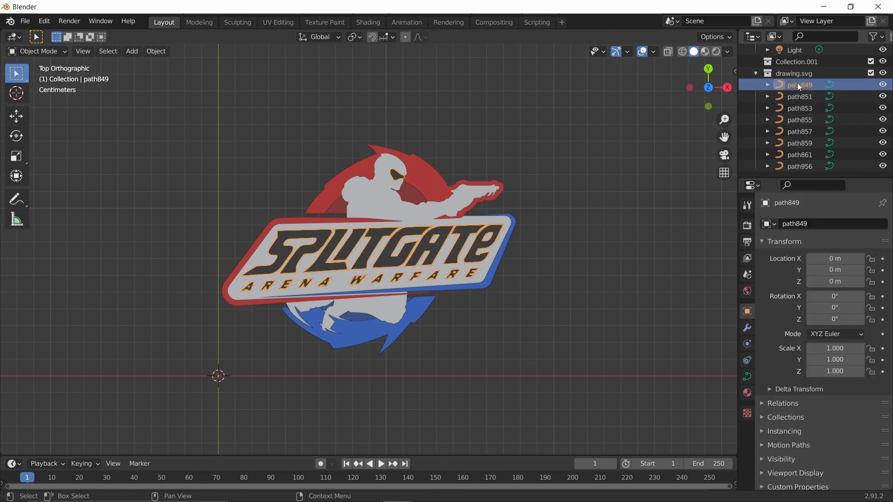
click(796, 97)
click(796, 108)
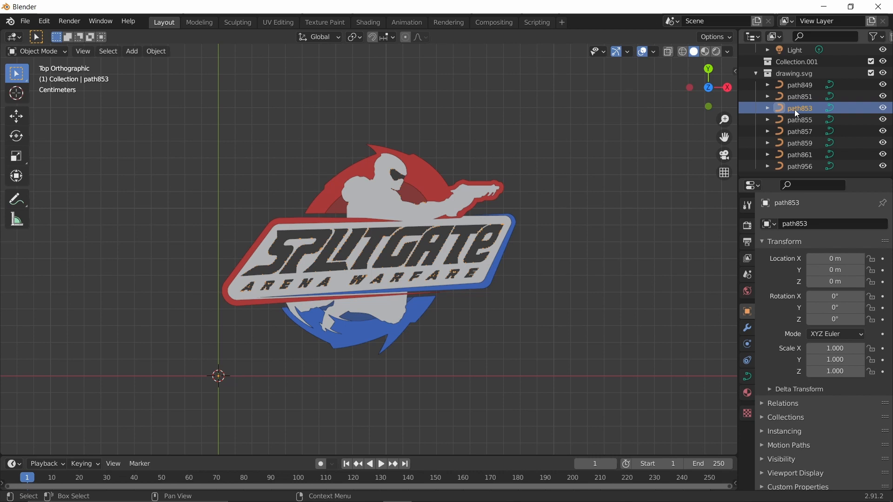
key(x)
- Check the blue curves and delete path861, the stray fragments along the edges of the blue shape
click(797, 133)
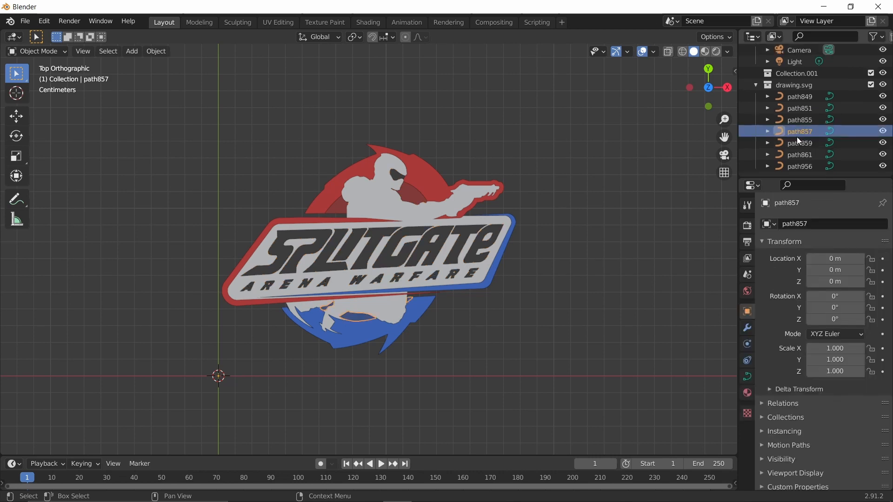
click(798, 140)
click(799, 152)
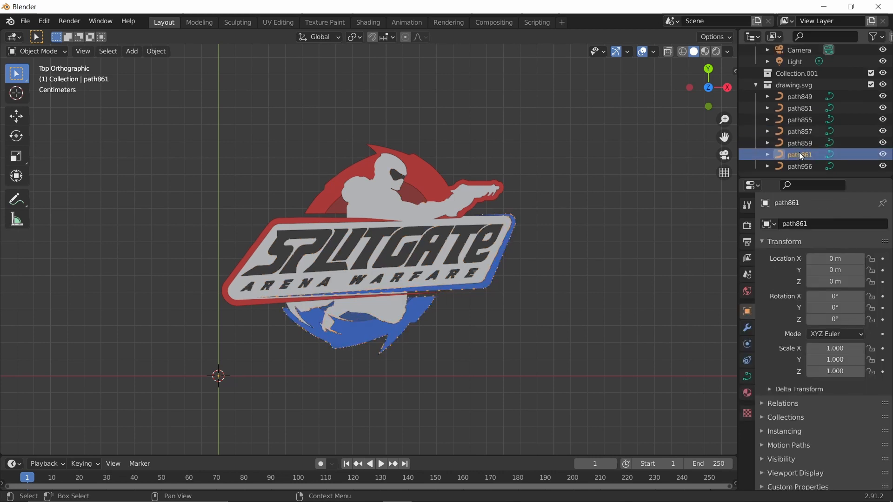
key(x)
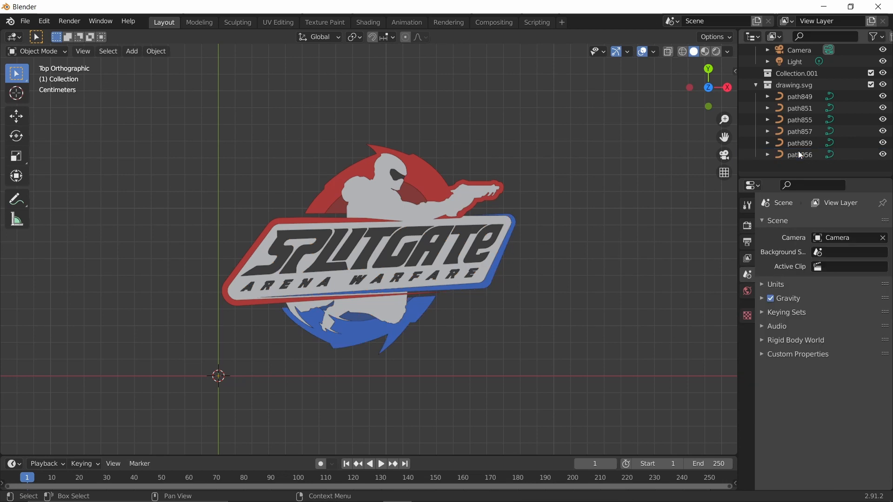
- Snap the 3D cursor to the selection of all remaining logo curves and clear the selection
click(802, 119)
key(alt+a)
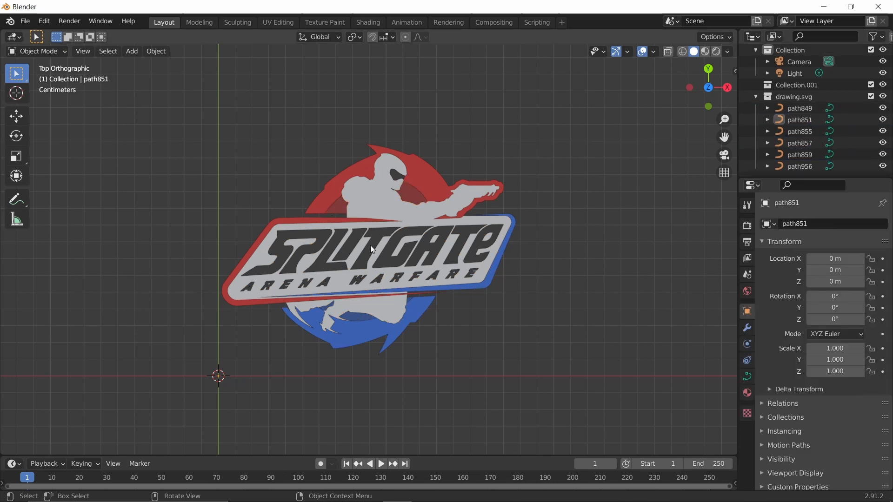
drag(559, 112, 218, 368)
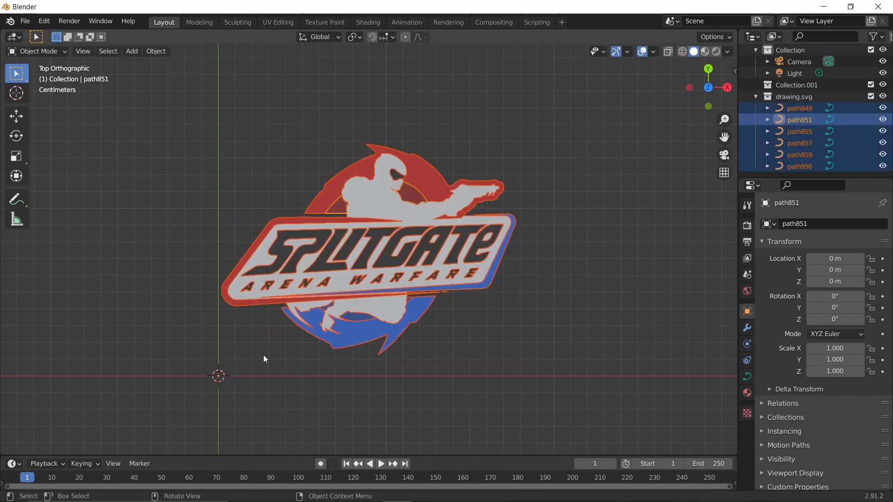
key(shift+s)
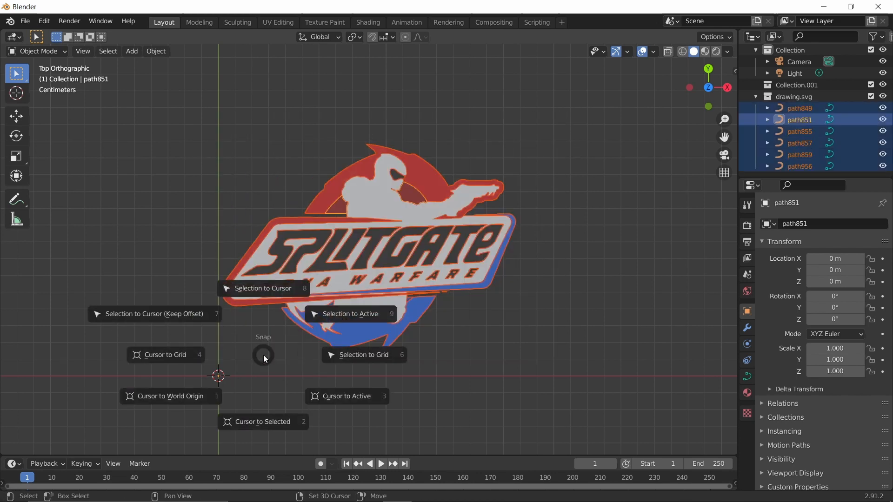
click(266, 425)
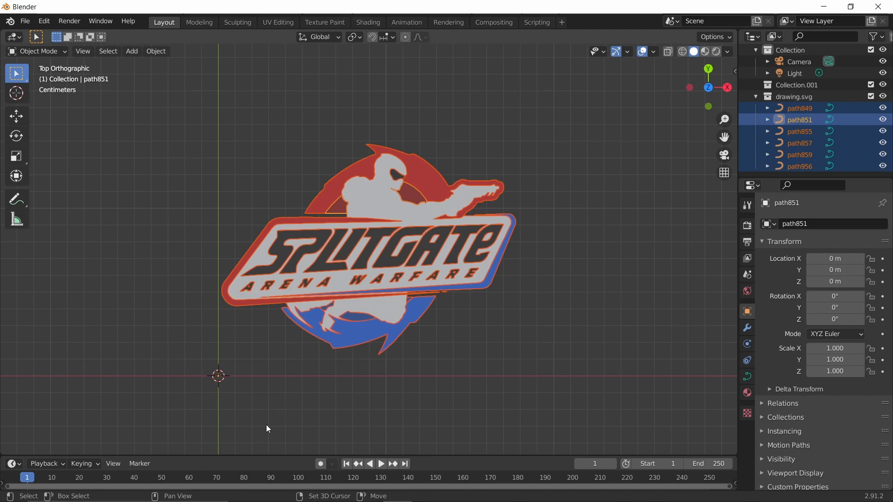
key(alt+a)
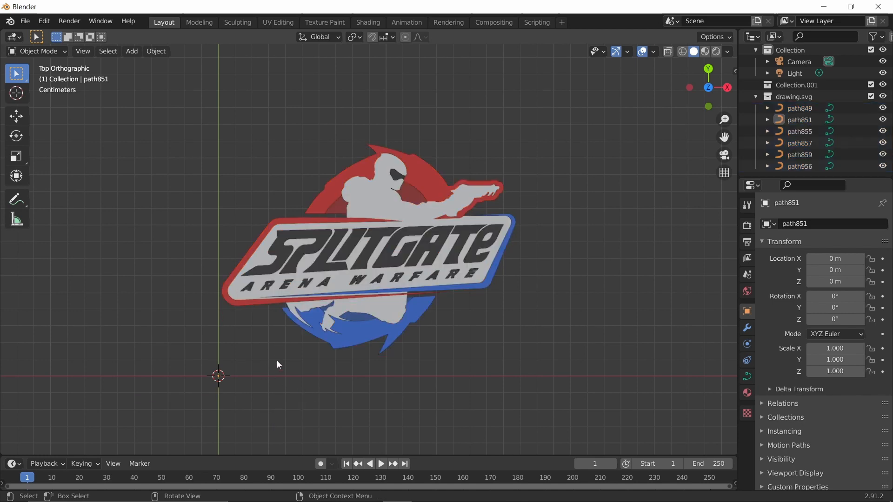
- Set the origins of all logo curves to their own geometry and snap the 3D cursor to the selected curves
drag(518, 116, 210, 358)
click(156, 51)
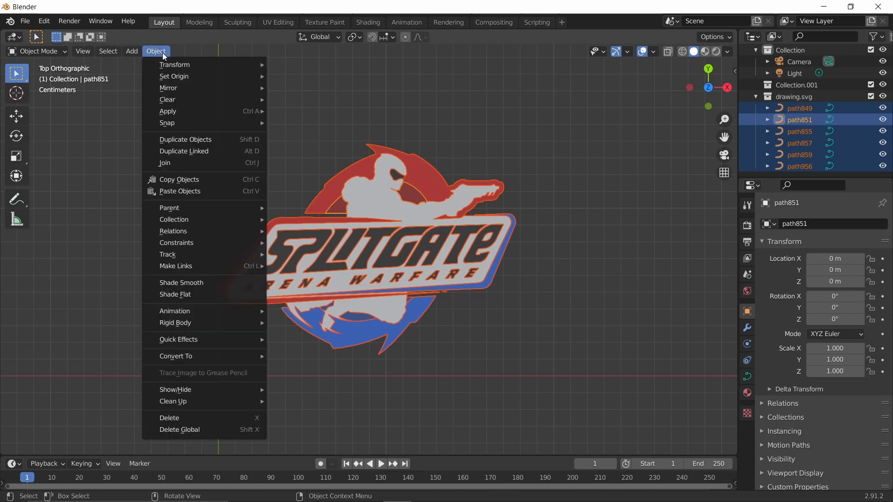
mouse_move(168, 76)
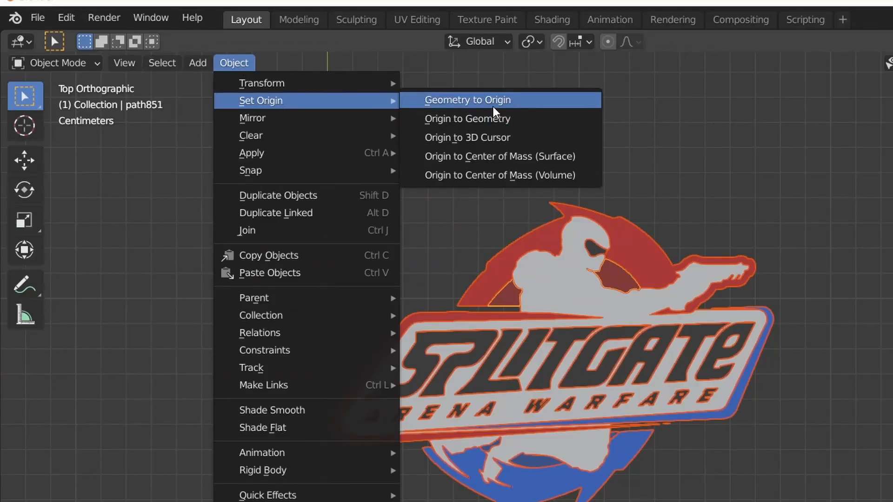
click(498, 120)
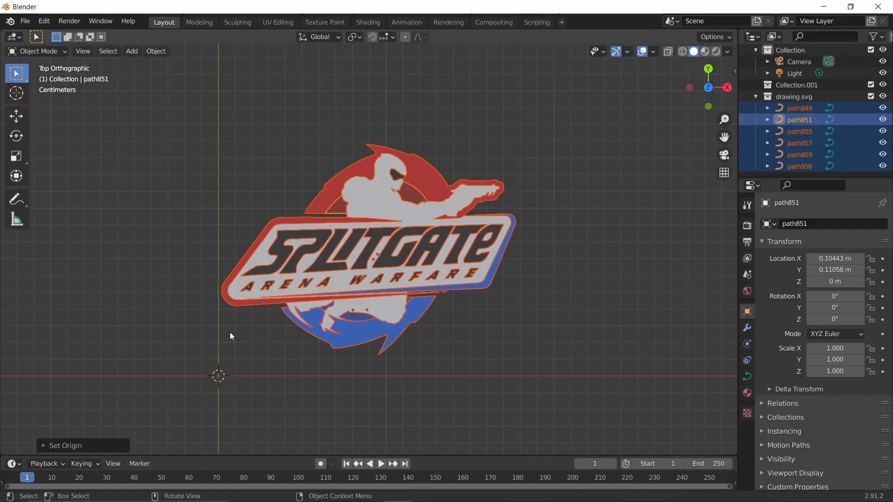
key(shift+s)
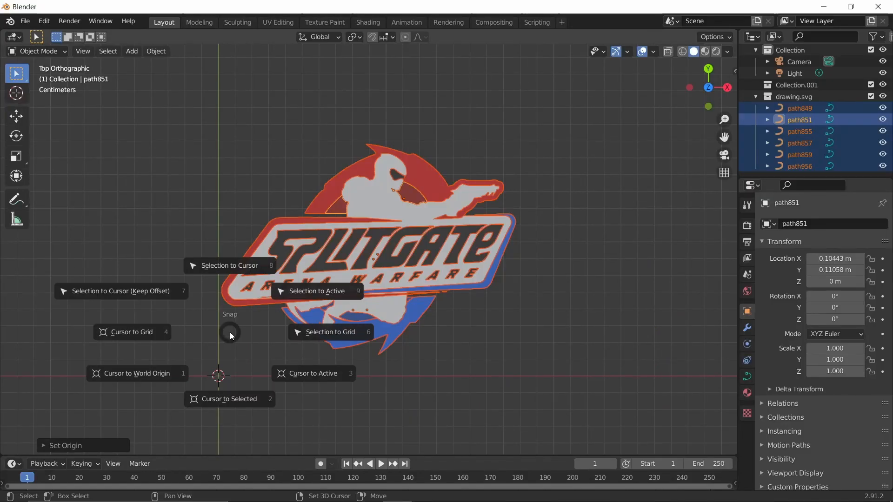
click(236, 403)
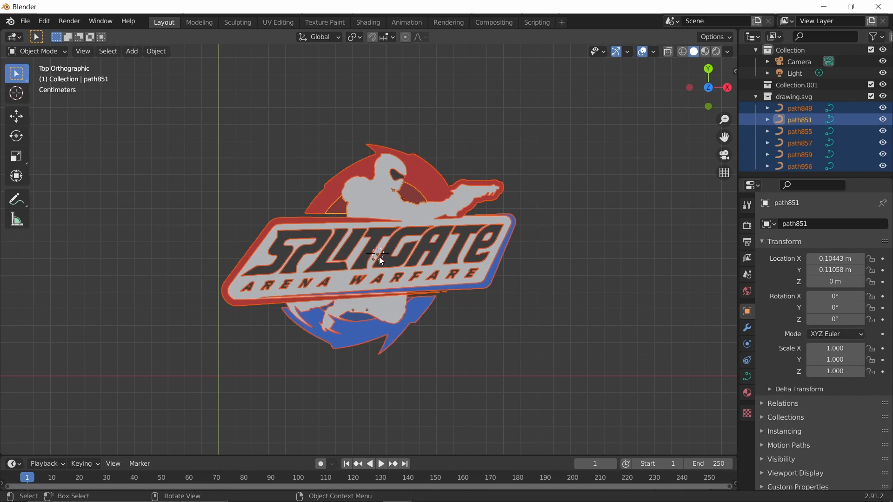
- Set the origins of all selected logo curves to the 3D cursor
click(161, 53)
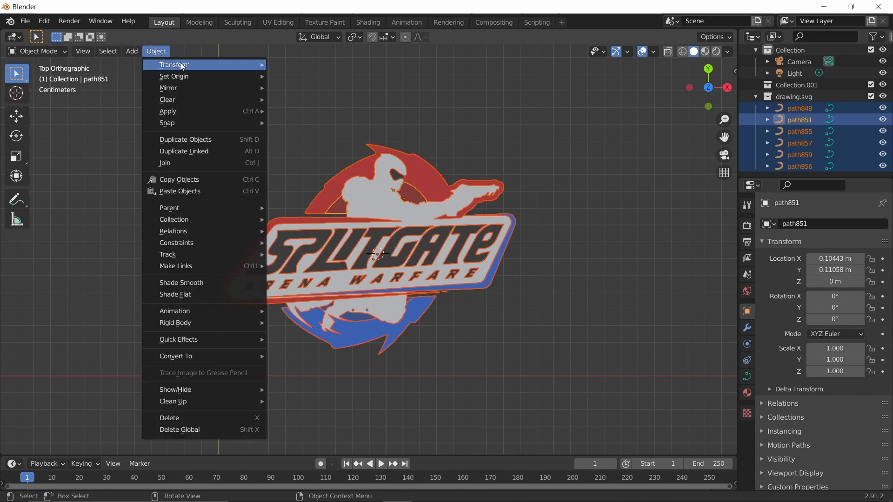
mouse_move(199, 82)
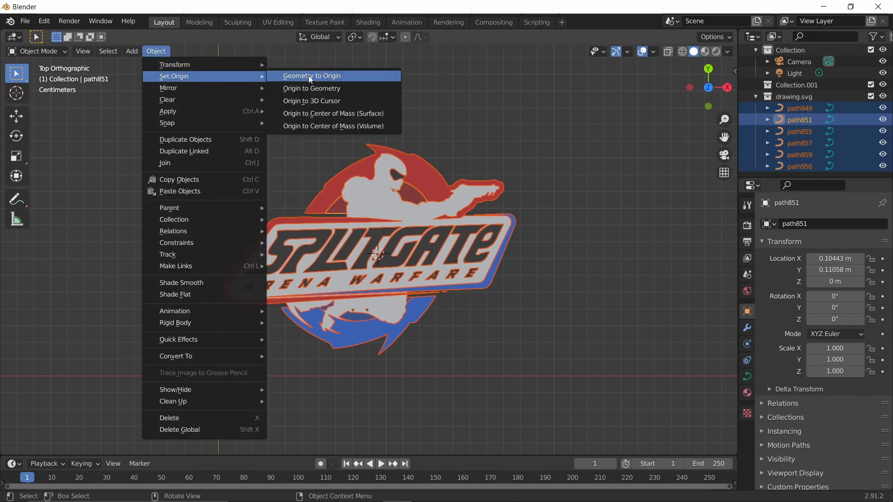
click(327, 105)
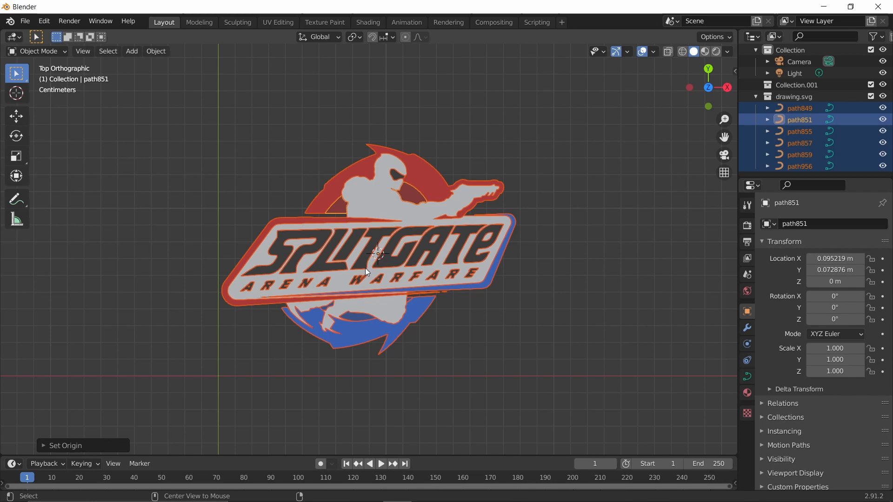
- Clear the location of all logo curves, snap the 3D cursor to the world origin and leave nothing selected
key(alt+g)
key(shift+s)
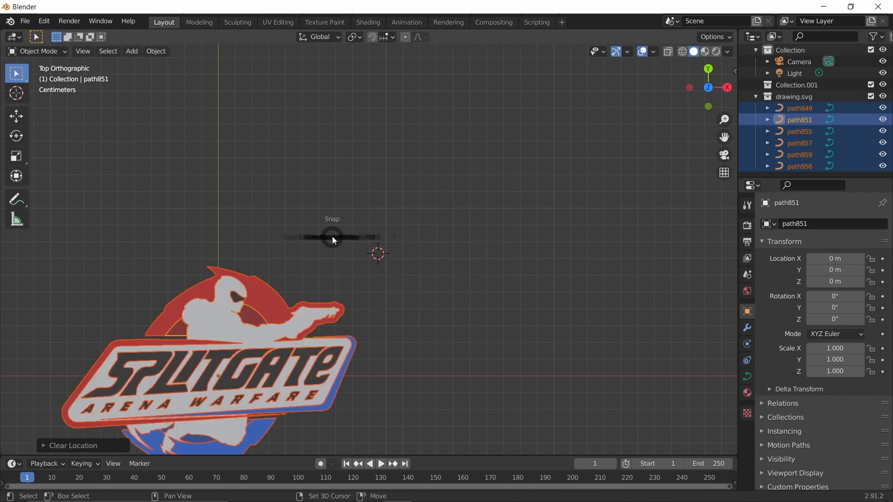
click(250, 278)
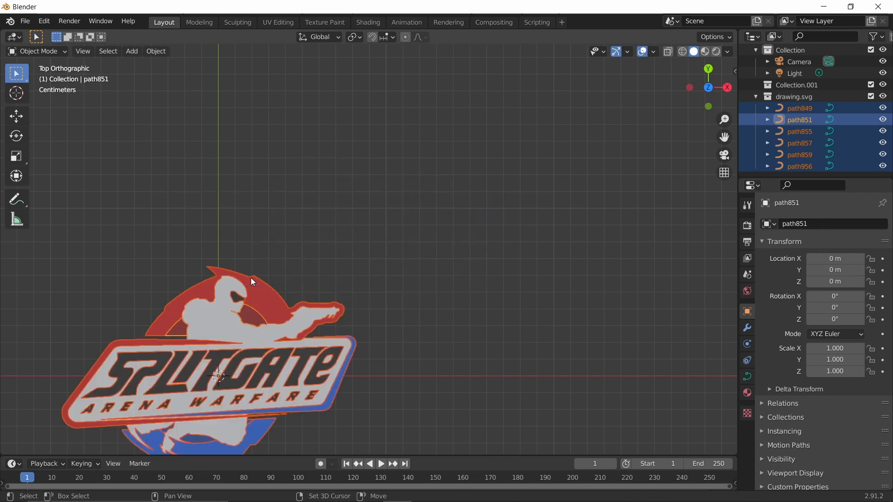
scroll(219, 353, down, 4)
scroll(228, 345, up, 3)
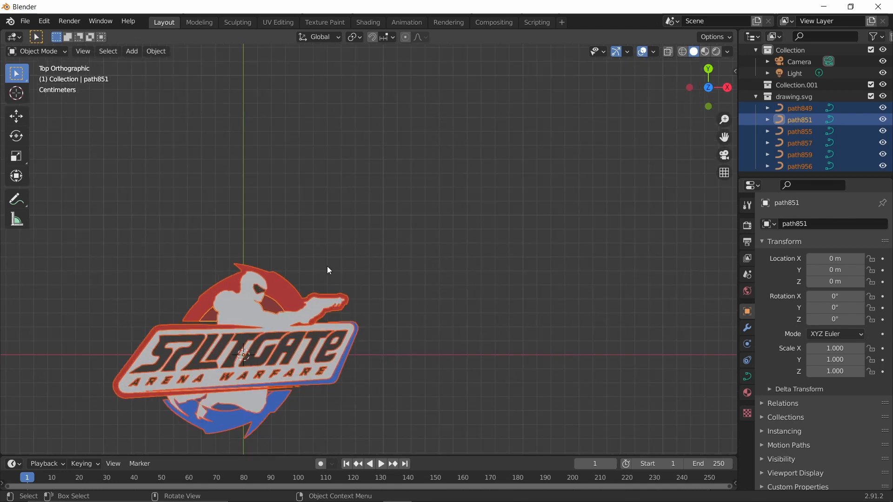
shift+middle_drag(352, 284, 456, 221)
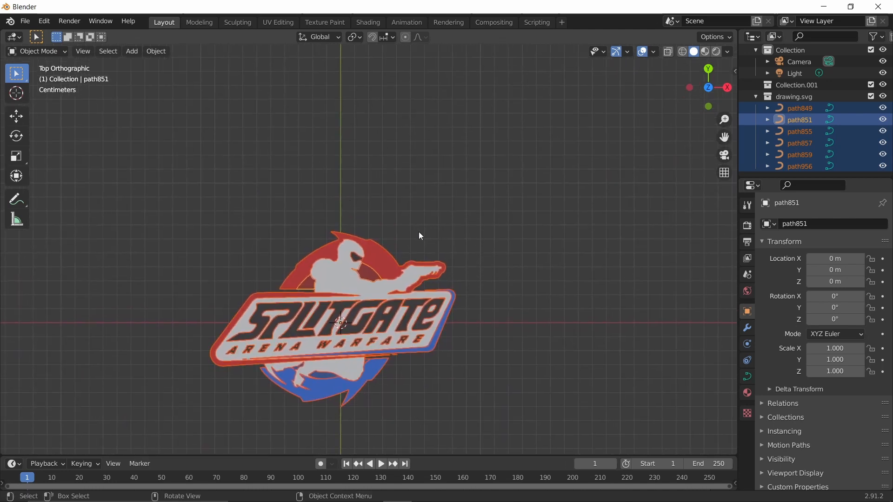
mouse_move(422, 231)
shift+middle_down()
mouse_move(347, 166)
mouse_move(450, 177)
mouse_move(439, 225)
shift+middle_up()
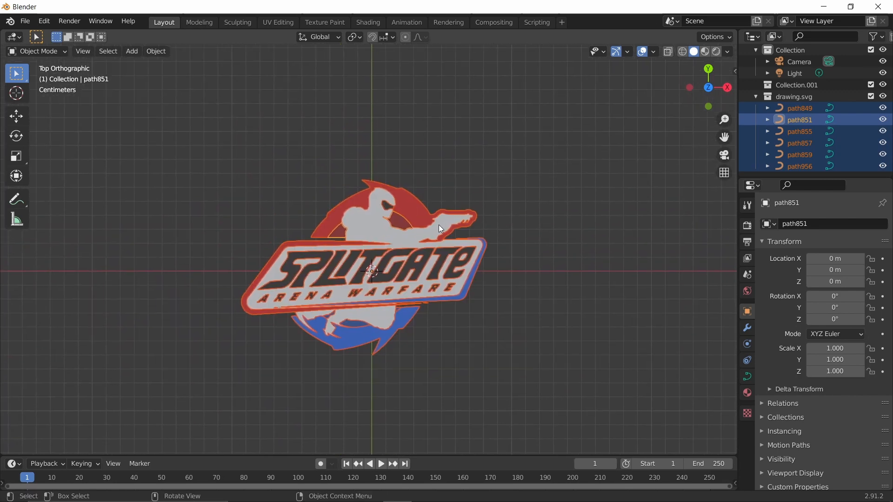
click(526, 219)
- Check the red curve path855 in Edit Mode, and convert all the logo curves to meshes
middle_drag(502, 256, 503, 181)
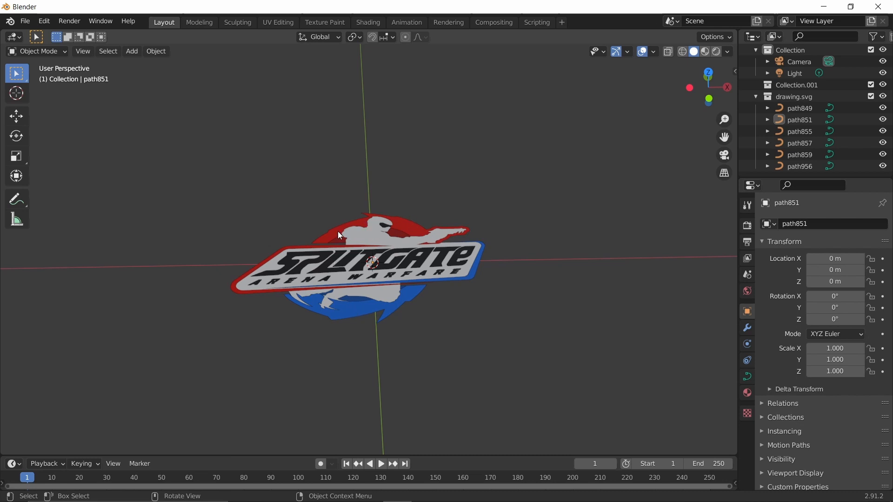
scroll(338, 230, up, 3)
click(434, 205)
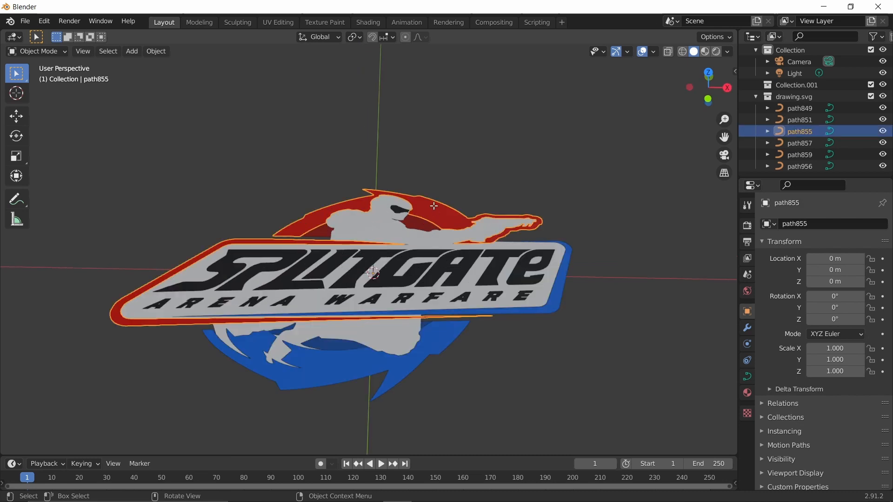
key(Tab)
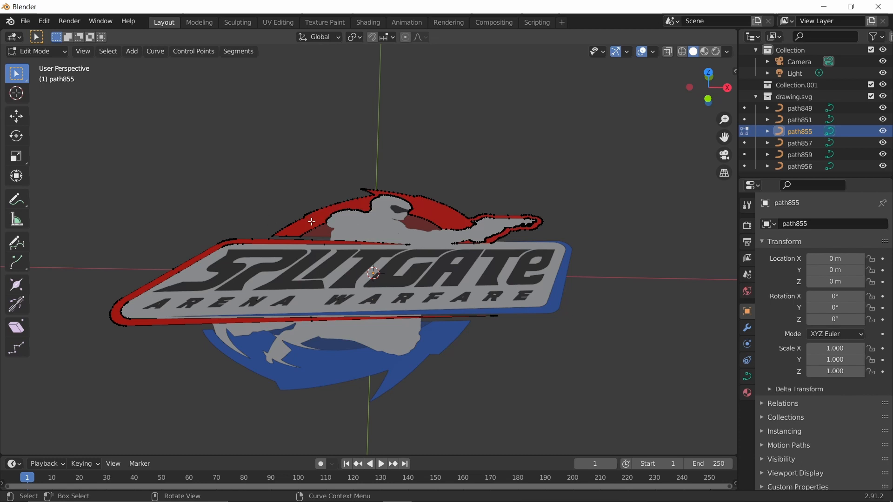
key(Tab)
click(465, 166)
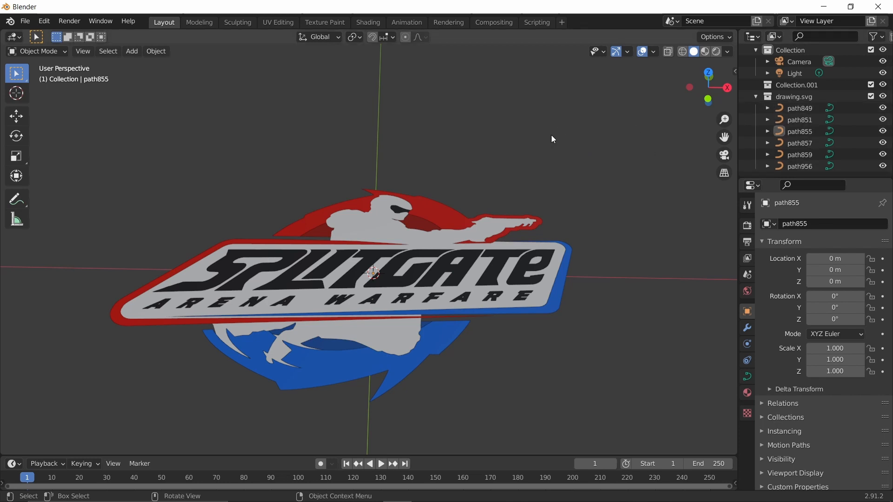
drag(615, 124, 57, 423)
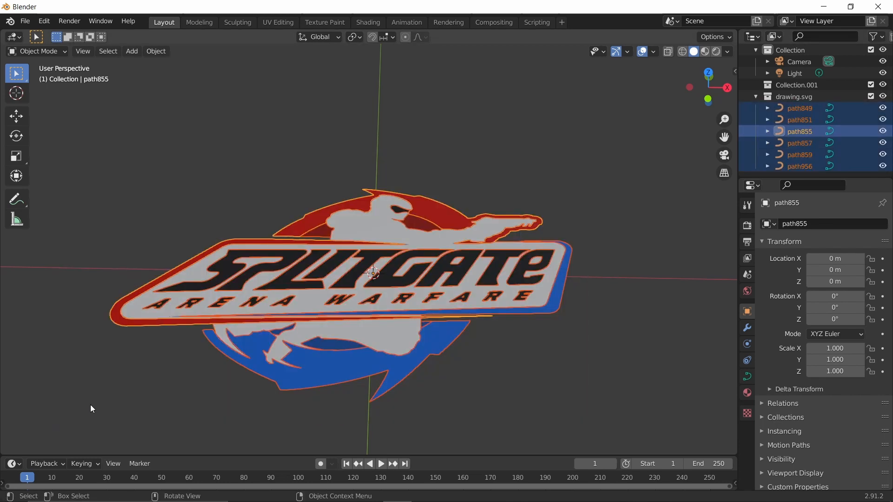
right_click(429, 233)
click(393, 290)
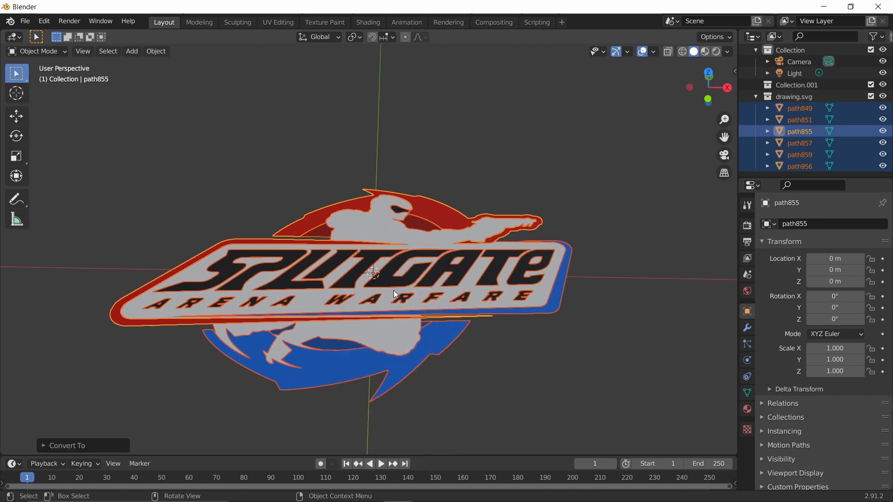
- Extrude all faces of the red mesh path855 upward and return to Object Mode
click(800, 132)
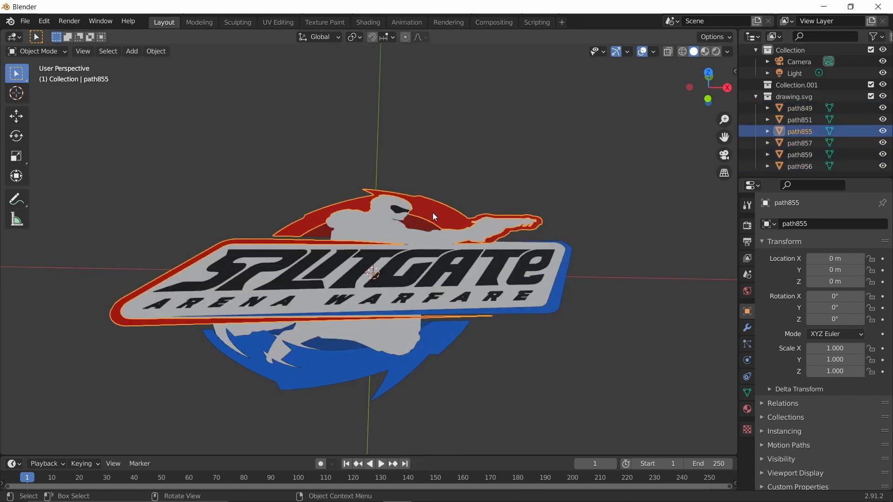
key(Tab)
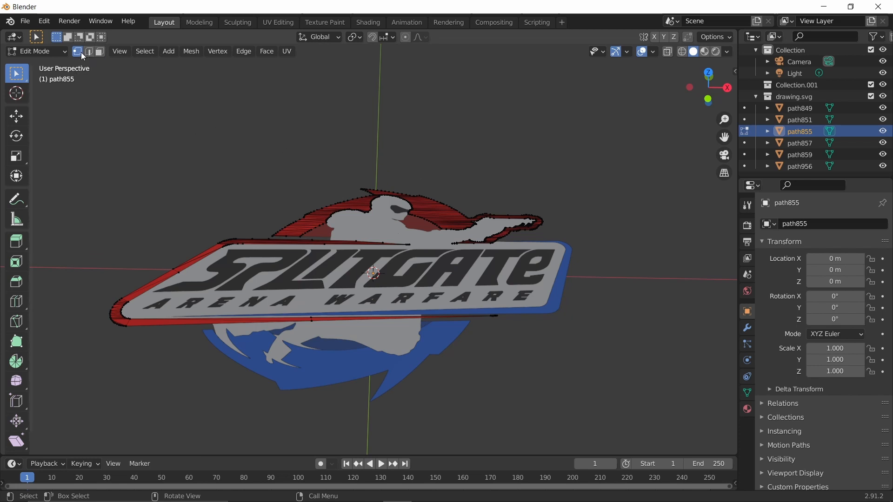
key(3)
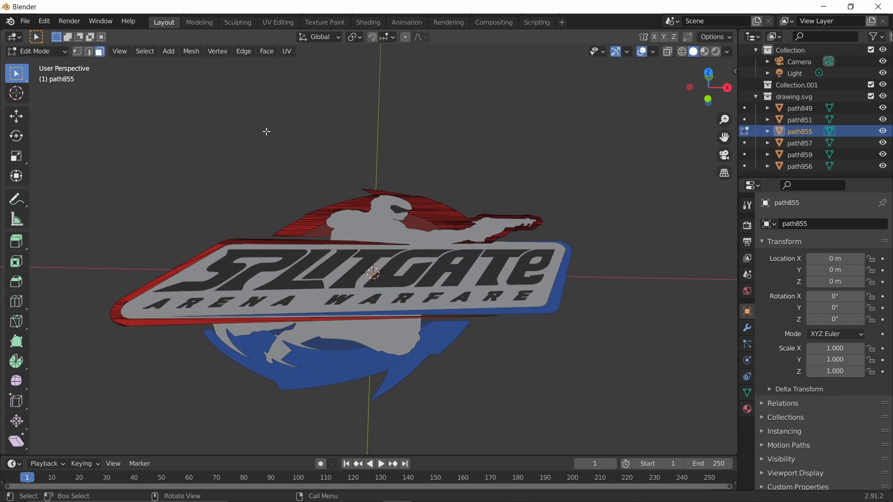
key(a)
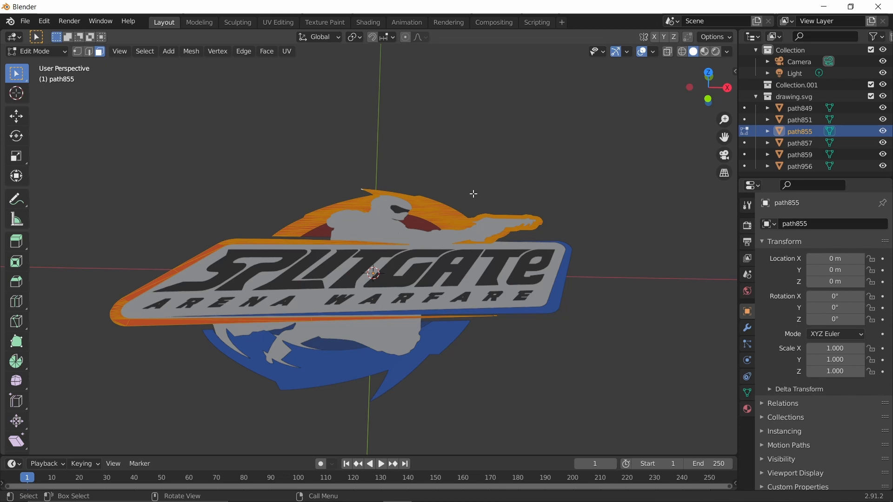
key(e)
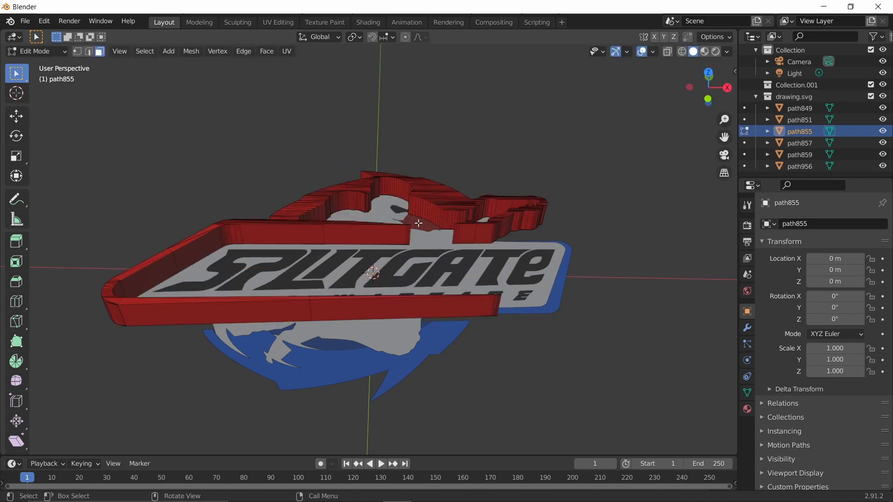
key(Tab)
- Extrude all faces of the blue mesh path859 upward by 0.01 m
click(325, 370)
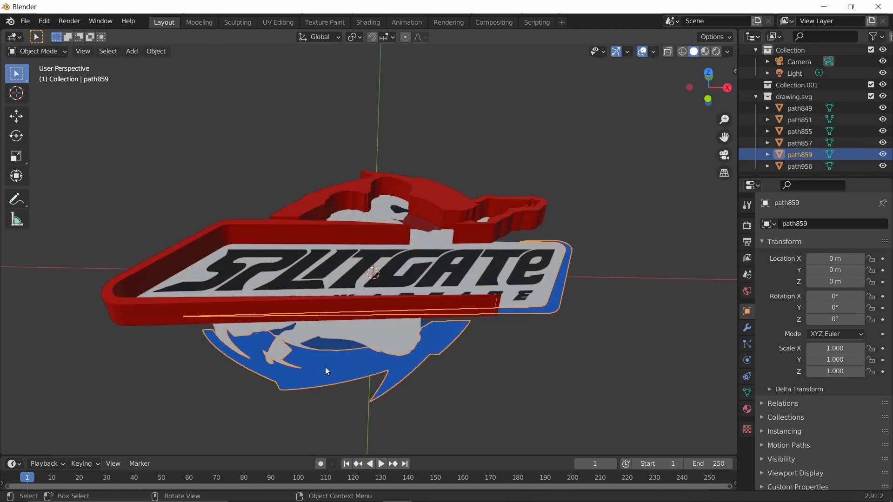
key(Tab)
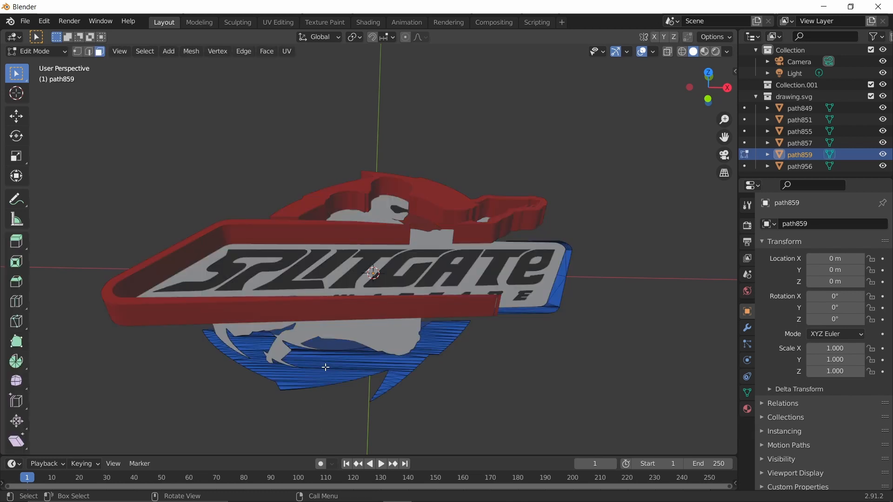
key(a)
key(e)
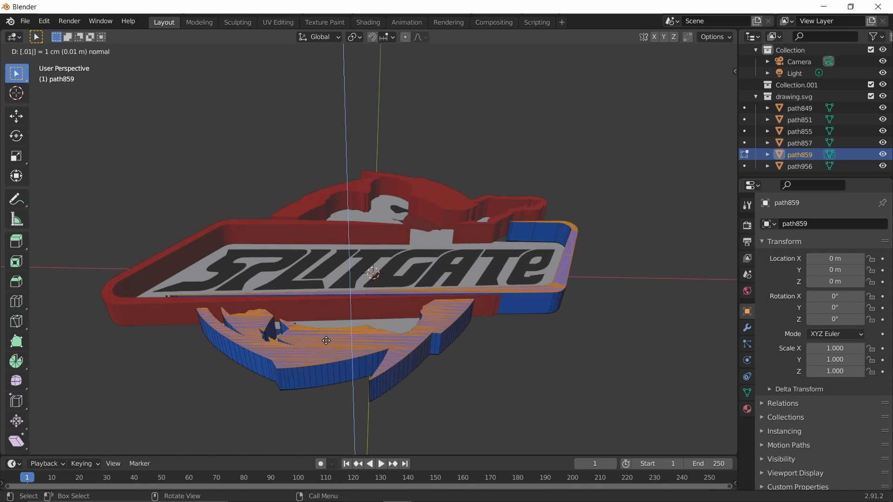
click(328, 344)
key(Tab)
- Extrude all faces of the white mesh path956 upward by 0.006 m
click(433, 244)
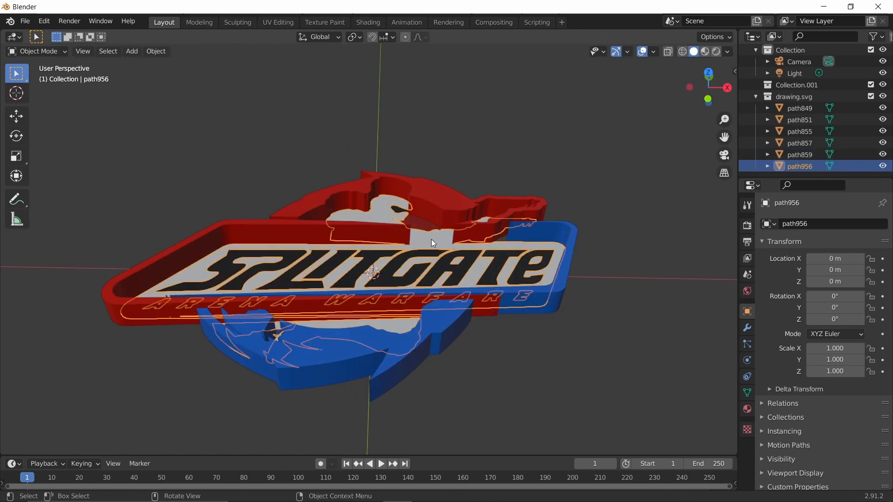
key(Tab)
text(ae)
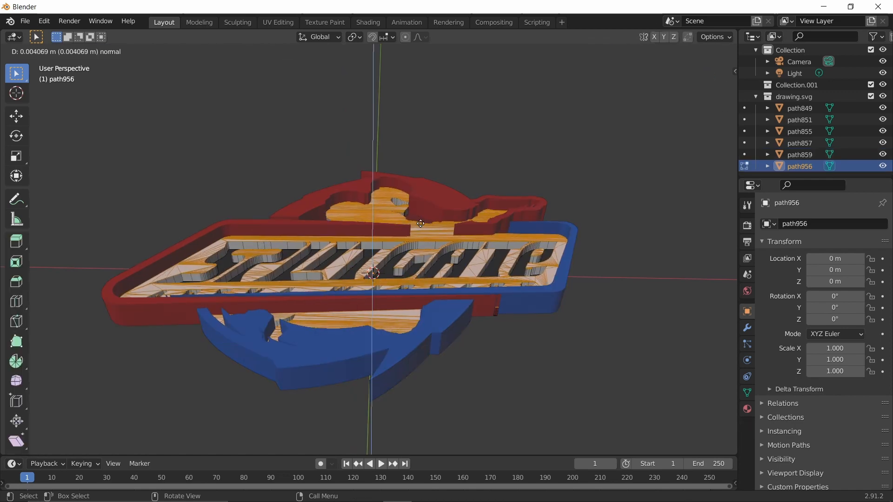
text(.006)
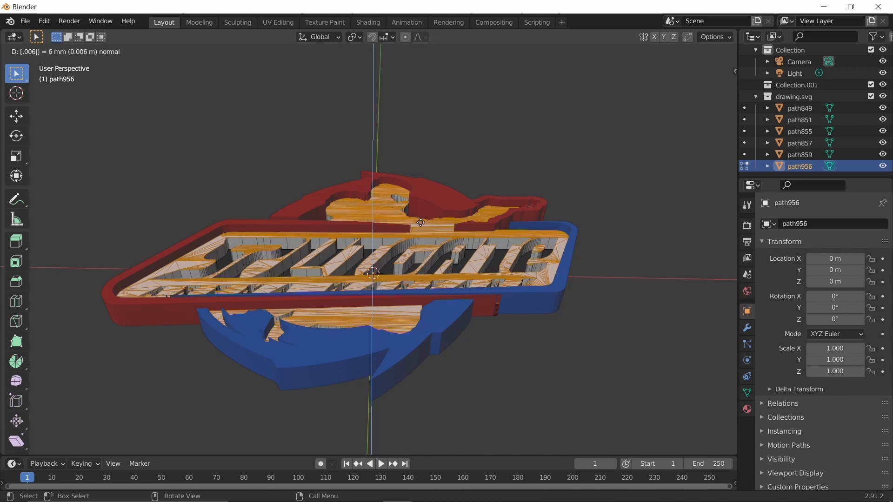
key(Return)
key(Tab)
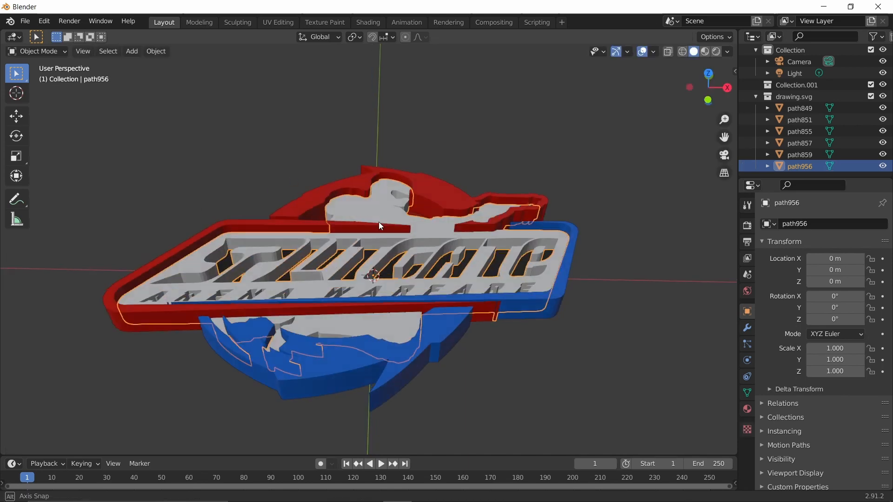
- Extrude all faces of path849, the black Splitgate and Arena Warfare lettering, and return to Object Mode
click(462, 271)
key(Tab)
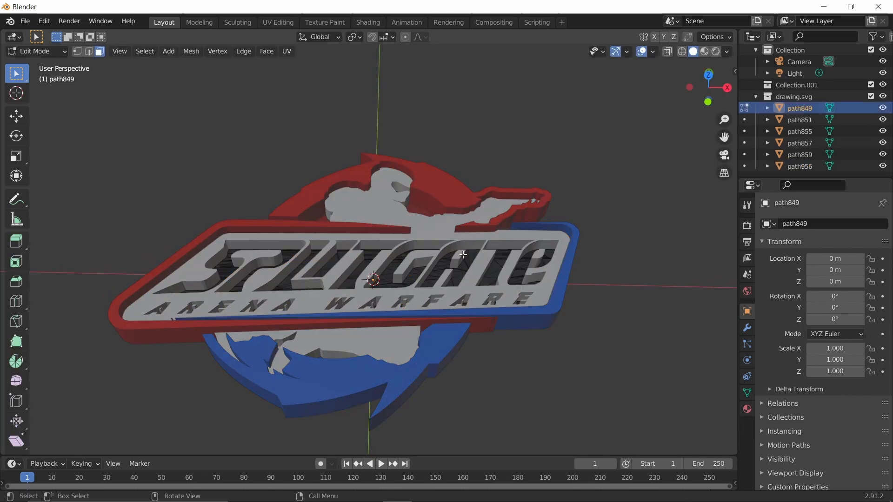
text(ae-./)
key(Escape)
text(e-.)
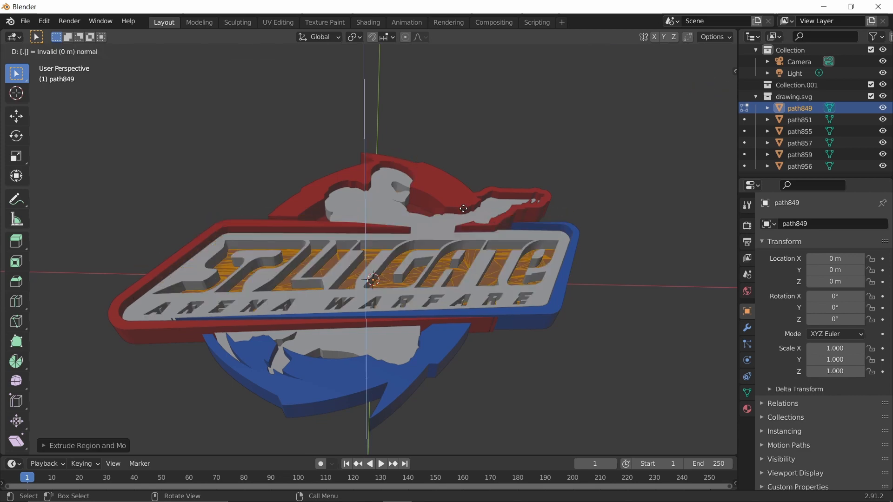
key(Escape)
key(ctrl+z)
key(ctrl+z)
key(ctrl+z)
key(Tab)
- Inspect the extruded logo from below and from above, and select the red shape
click(253, 117)
middle_drag(257, 122, 296, 447)
middle_drag(429, 484, 398, 489)
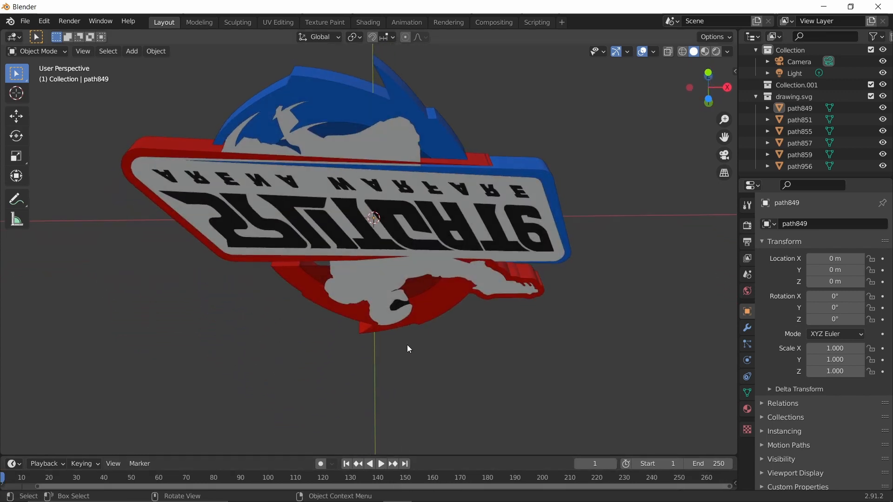
middle_drag(406, 344, 316, 153)
click(432, 186)
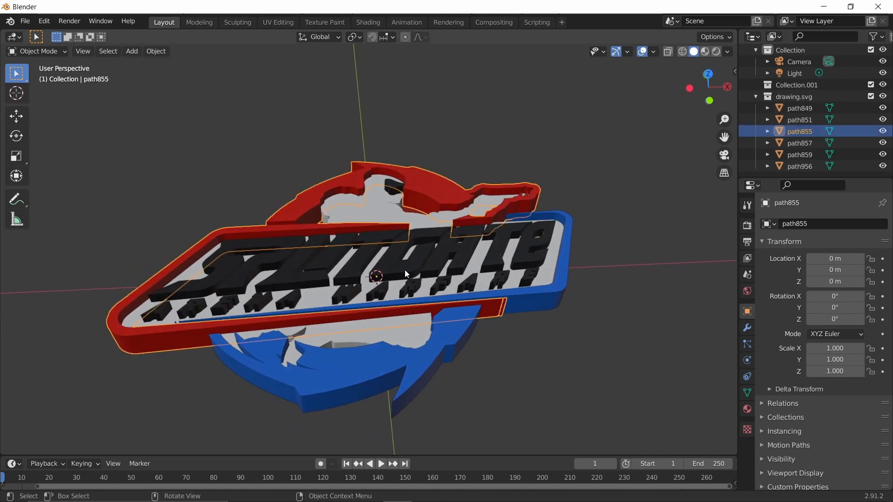
- Add the black lettering and the blue shape to the red selection and move all three -0.005 m along Z
shift+click(370, 327)
shift+click(358, 373)
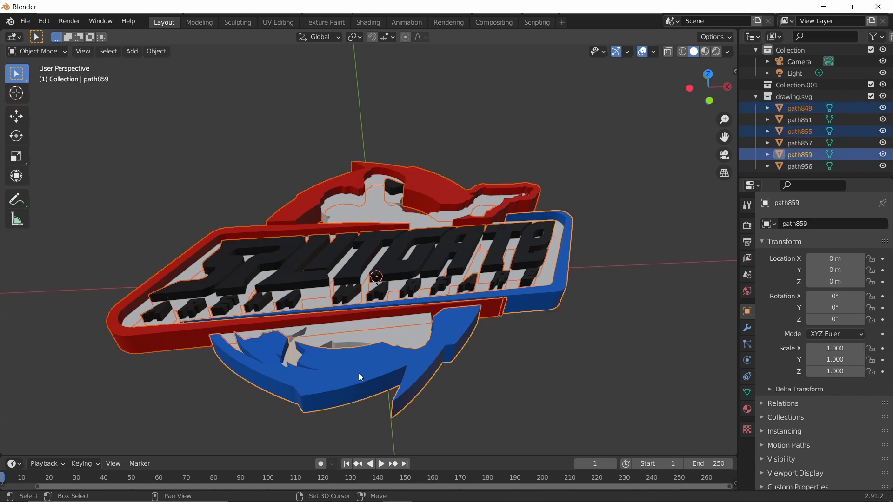
middle_drag(162, 204, 342, 219)
key(g)
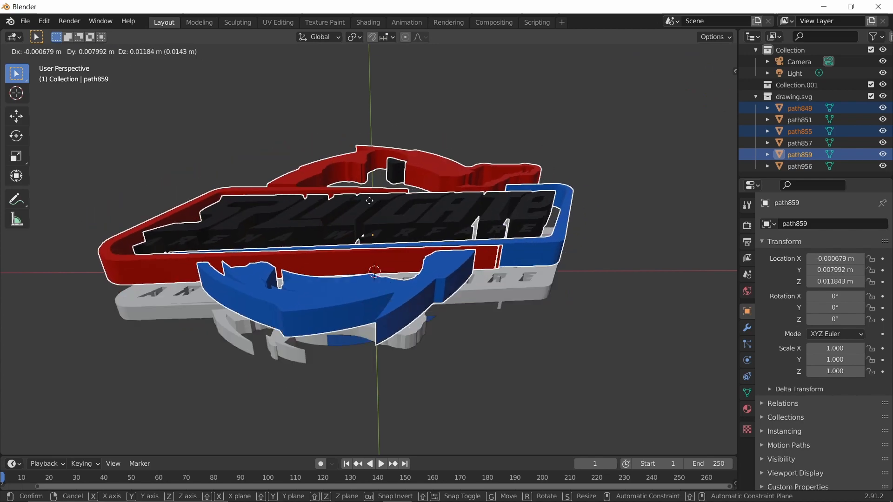
key(z)
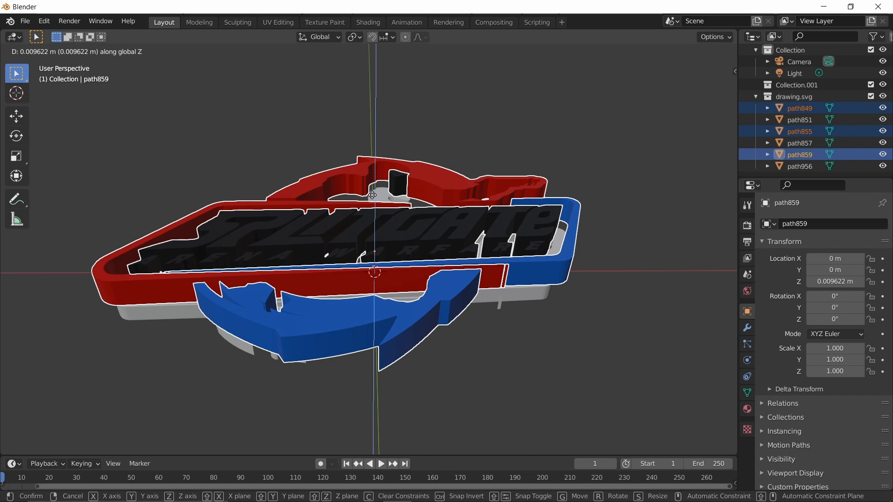
text(-0.005)
key(Return)
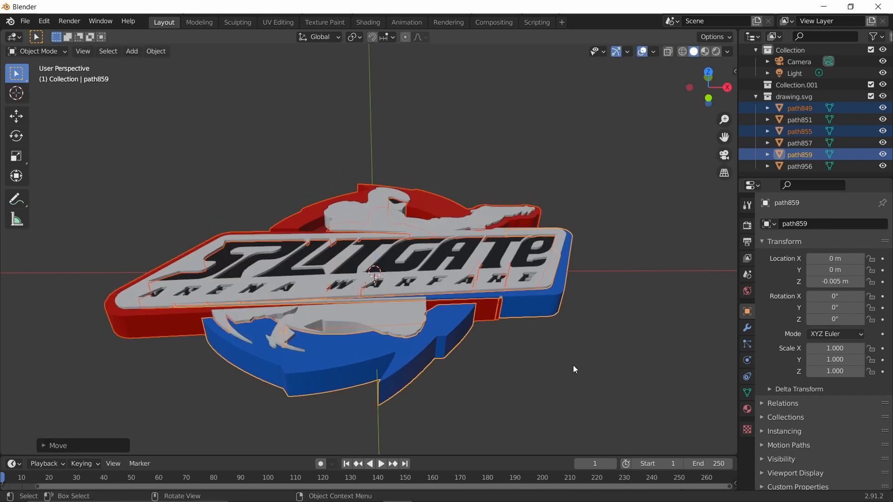
key(KP_1)
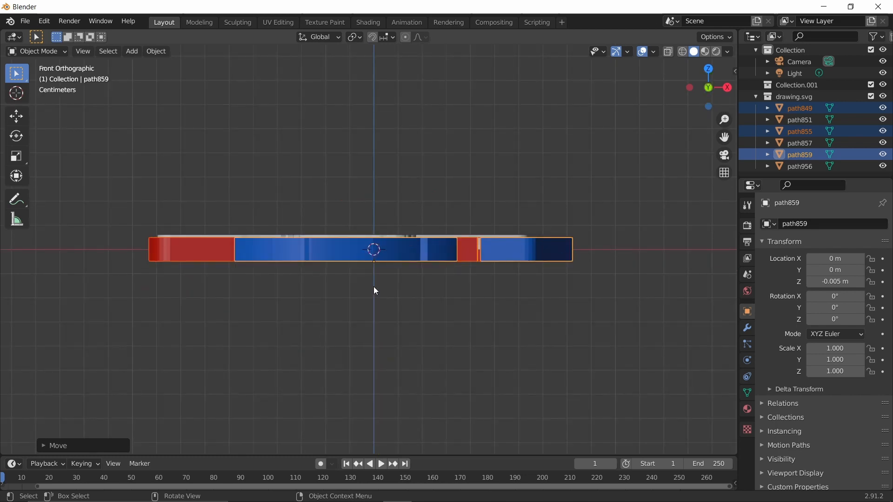
middle_drag(374, 288, 379, 328)
- Move the white mesh path956 -0.003 m along Z, check its alignment from the front, and deselect it
click(343, 221)
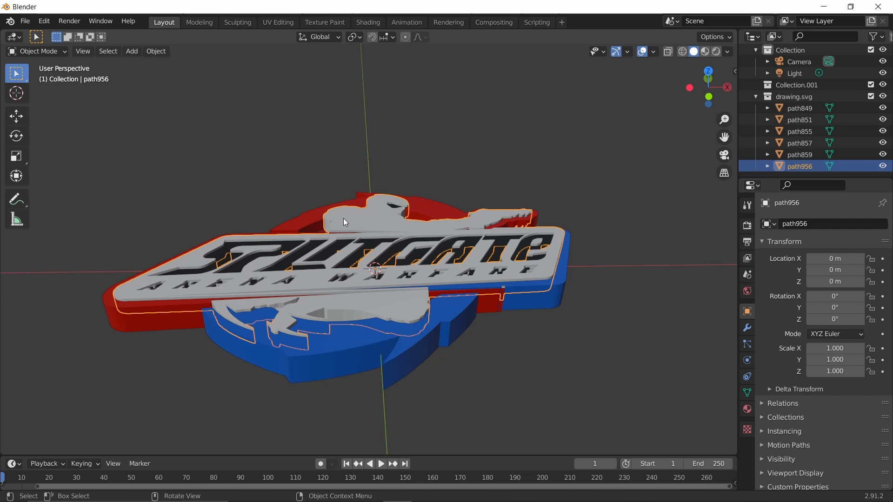
text(gz-0.003)
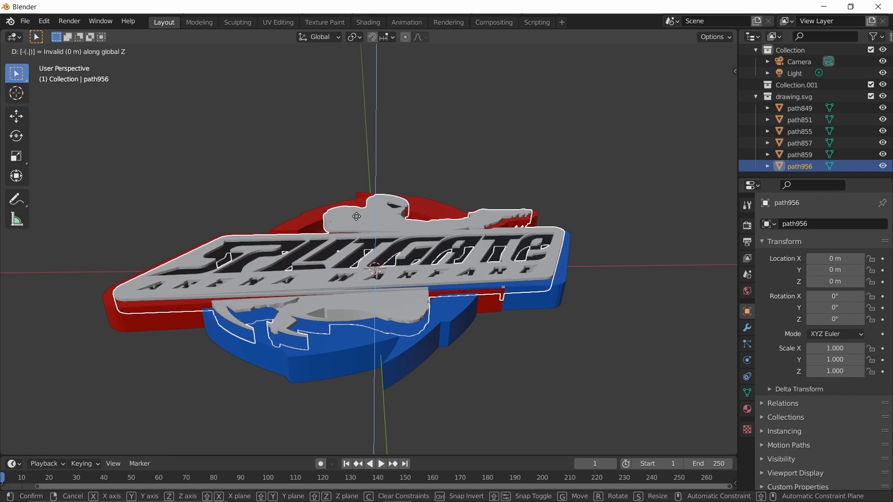
key(Return)
key(KP_1)
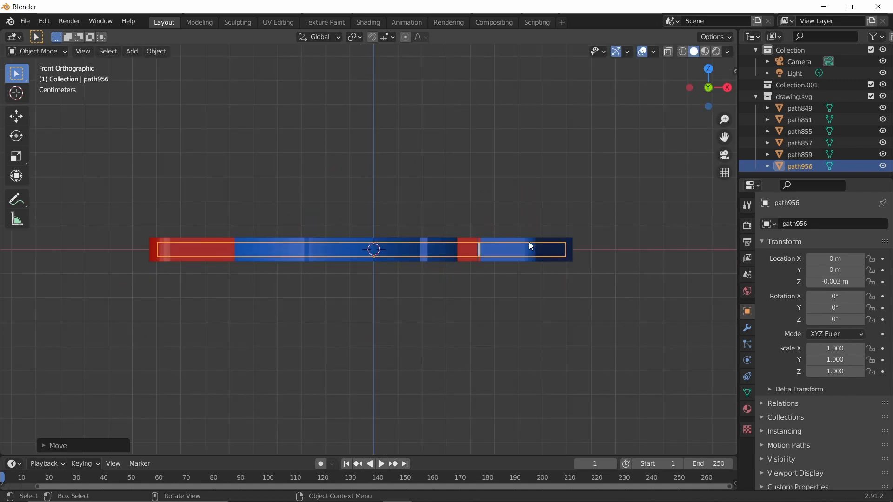
click(461, 305)
middle_drag(462, 306, 409, 322)
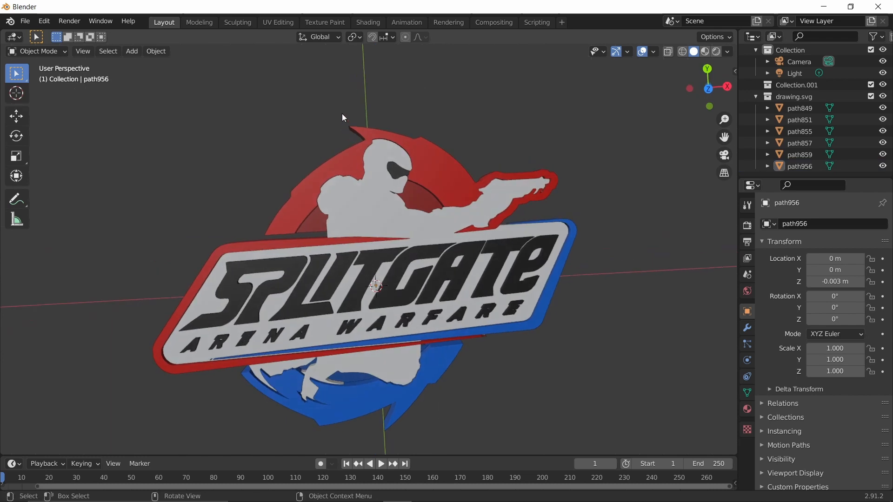
- Select all the logo meshes and export them in Wavefront (.obj) format
drag(592, 93, 116, 448)
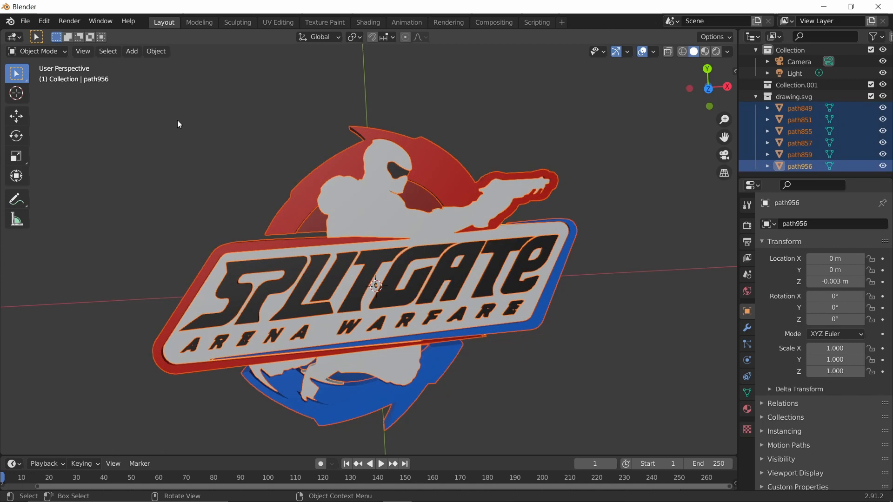
click(25, 21)
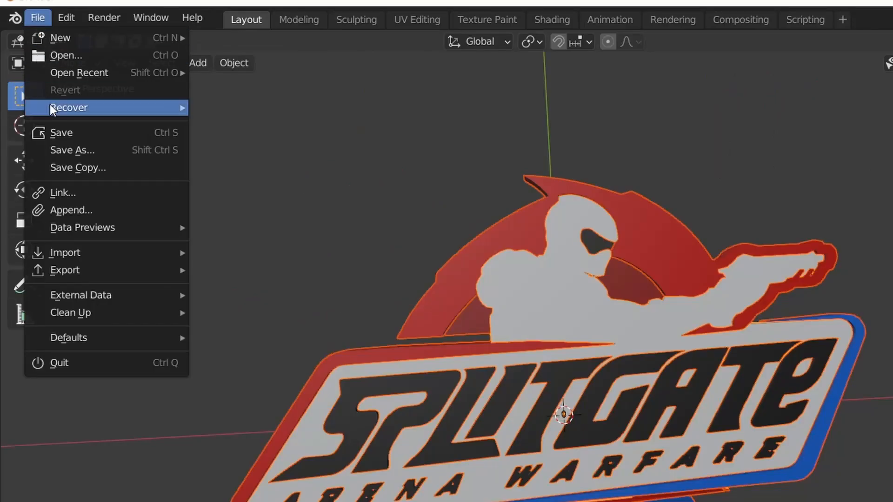
mouse_move(66, 187)
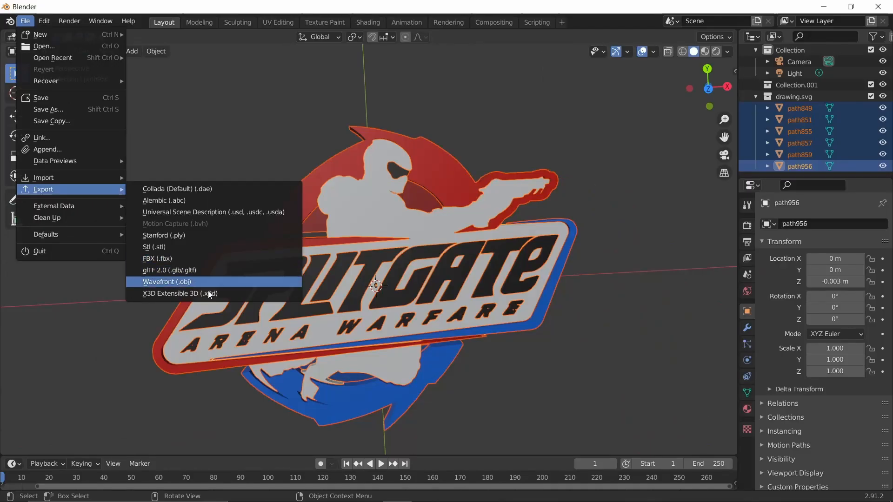
click(175, 282)
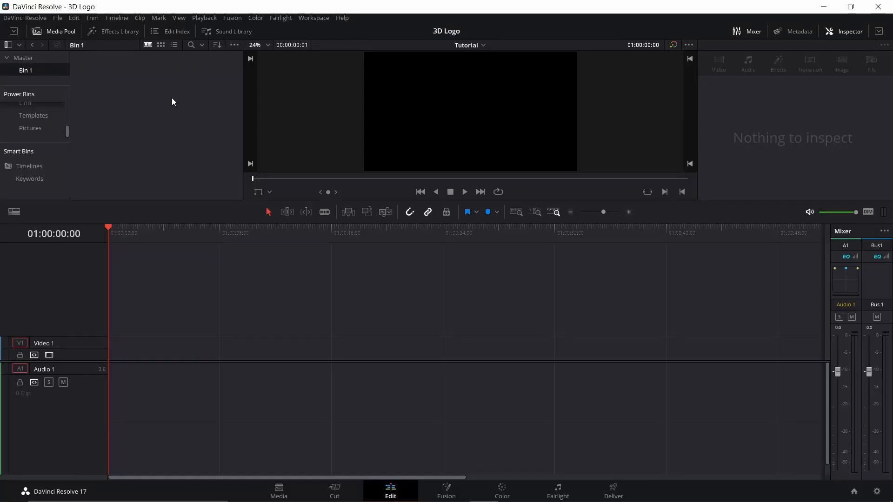
- In DaVinci Resolve, add a Fusion Composition to the timeline, position the playhead over it, and open it in Fusion
click(108, 32)
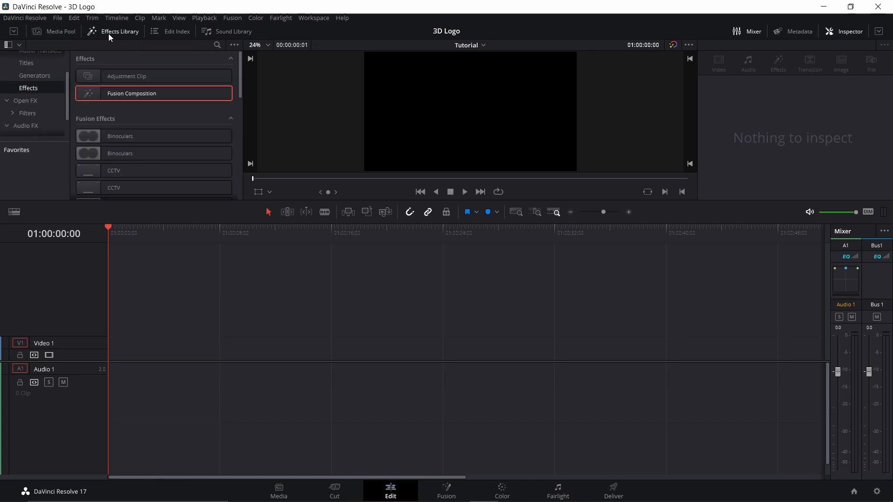
double_click(136, 95)
click(136, 233)
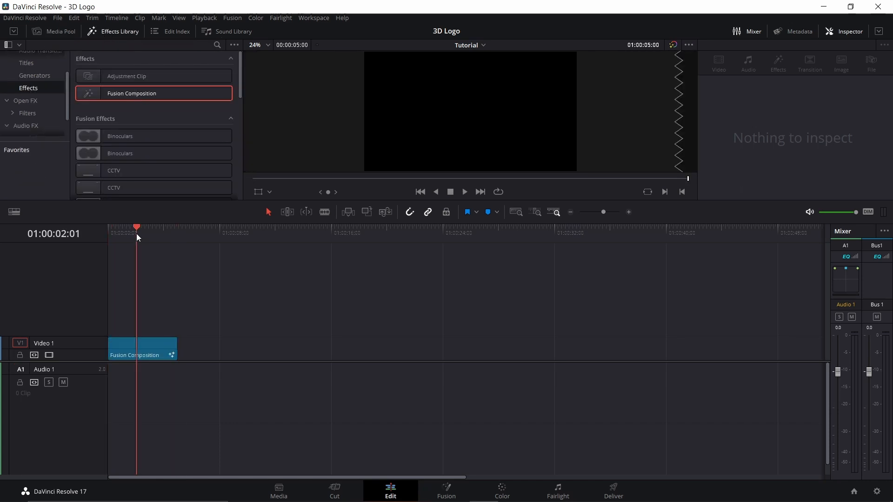
click(441, 497)
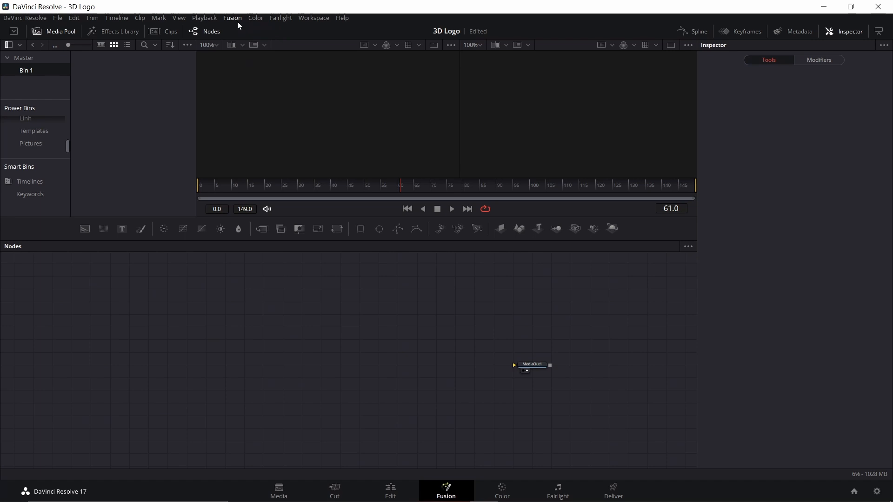
- Import untitled.obj from Downloads as an FBX scene, keeping the default import options
click(238, 21)
mouse_move(243, 68)
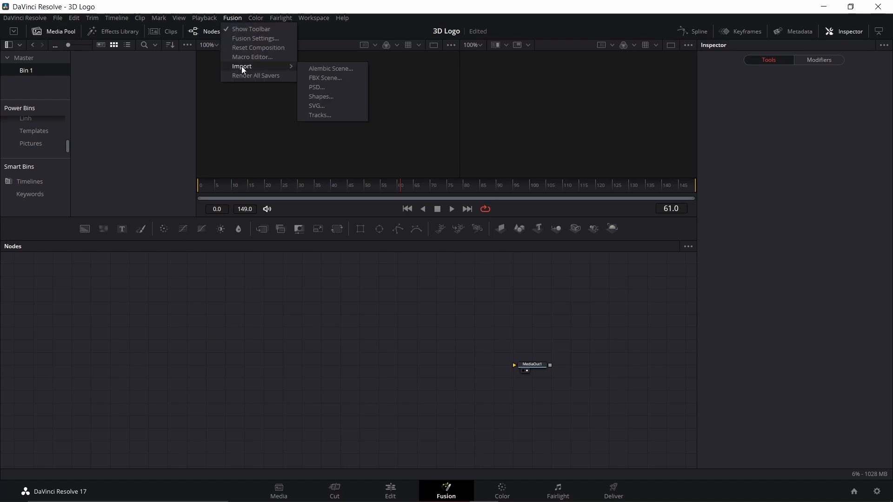
click(336, 77)
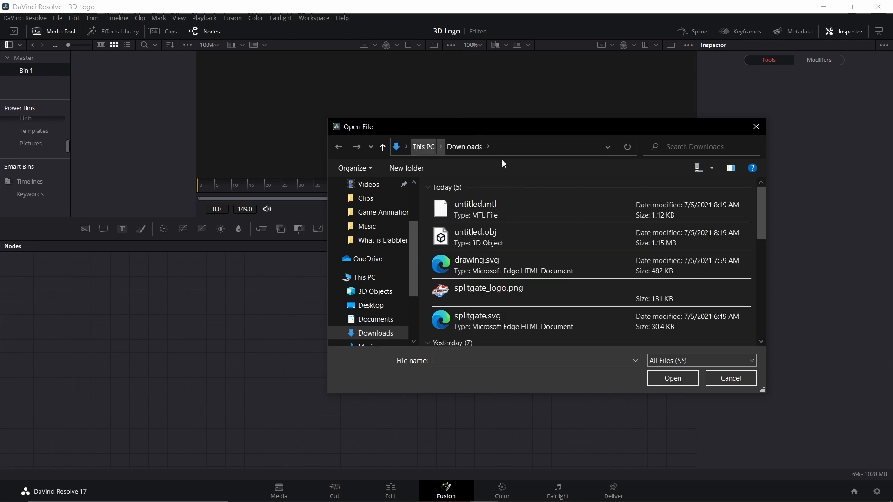
click(476, 243)
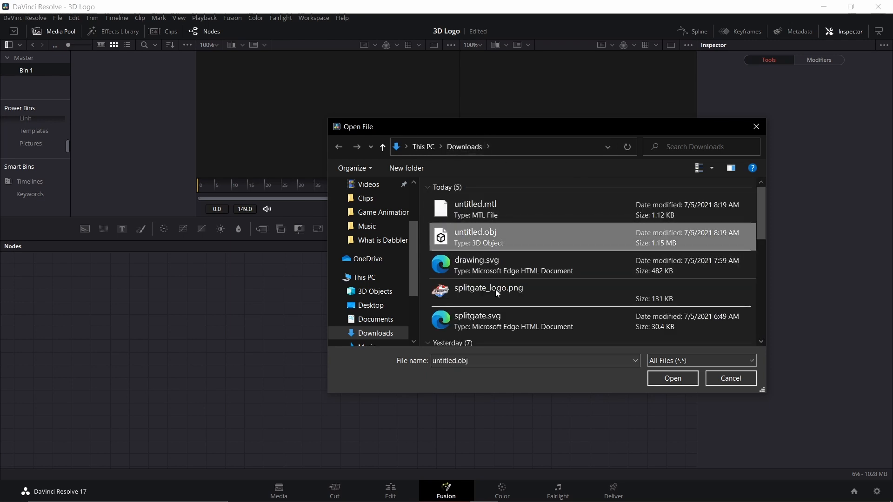
click(679, 376)
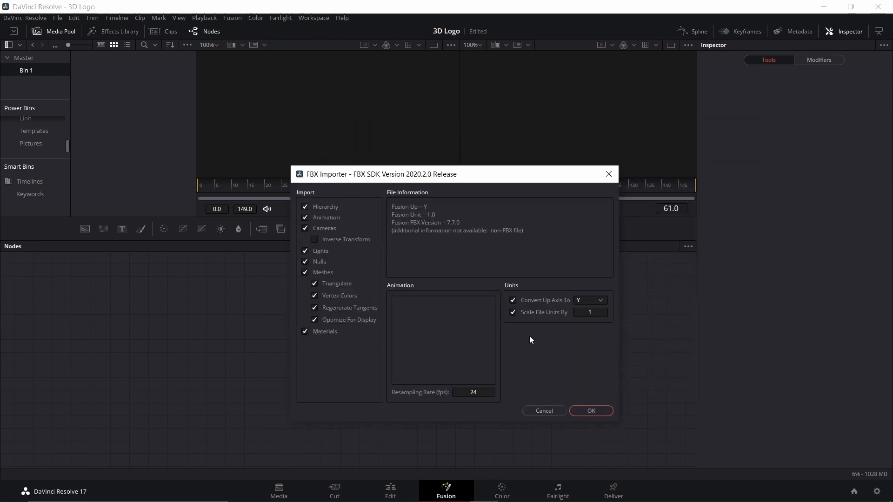
click(591, 410)
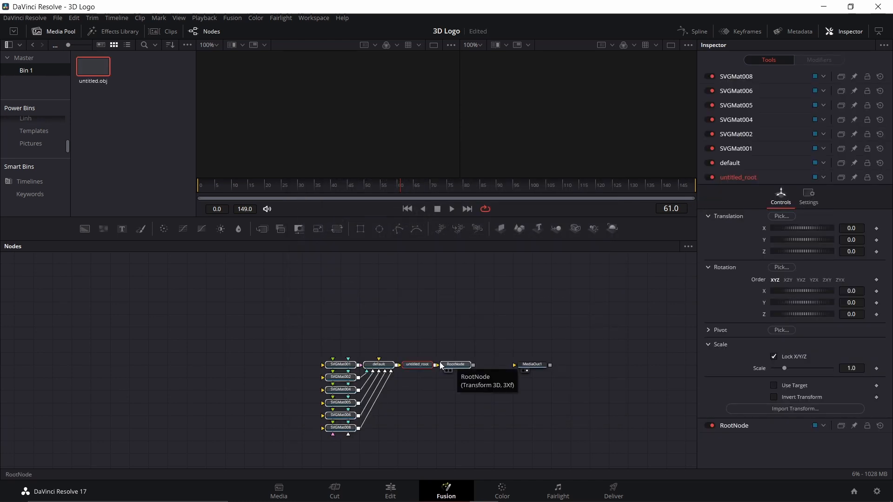
- Display the RootNode in the first viewer and look at the imported logo up close
ctrl+scroll(416, 392, up, 3)
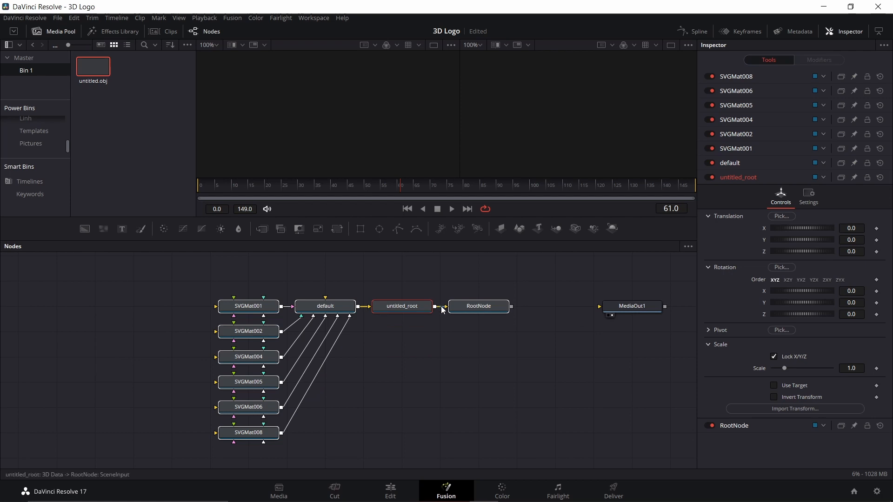
drag(484, 307, 326, 124)
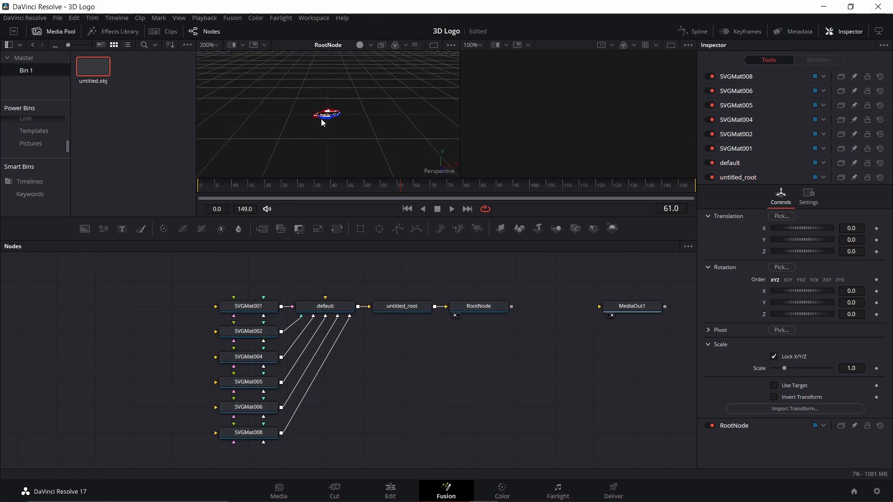
ctrl+scroll(325, 125, up, 5)
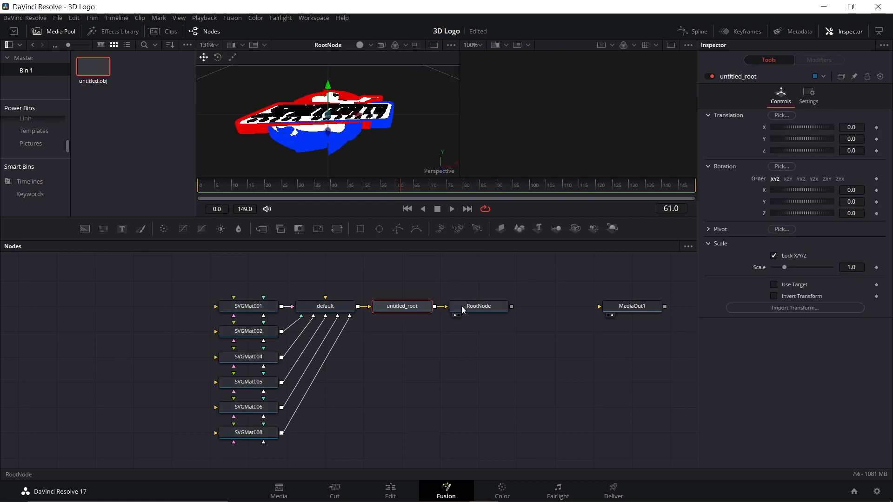
- Compare the untitled_root and RootNode transforms, and delete the redundant RootNode
click(462, 309)
click(395, 308)
click(460, 307)
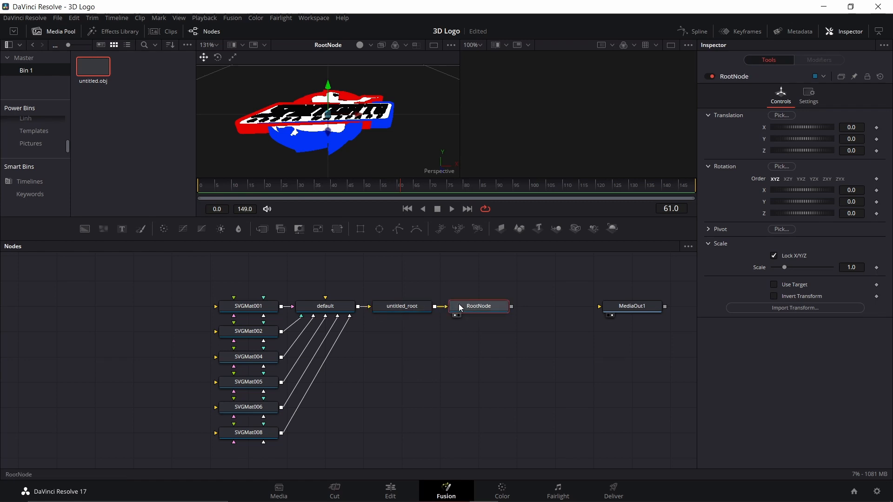
key(Delete)
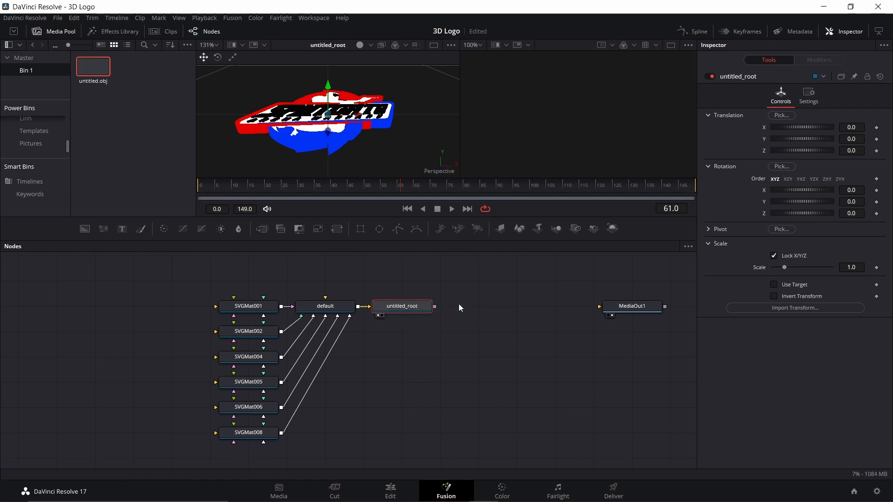
- Add a Merge 3D node and connect untitled_root to its input
key(shift+space)
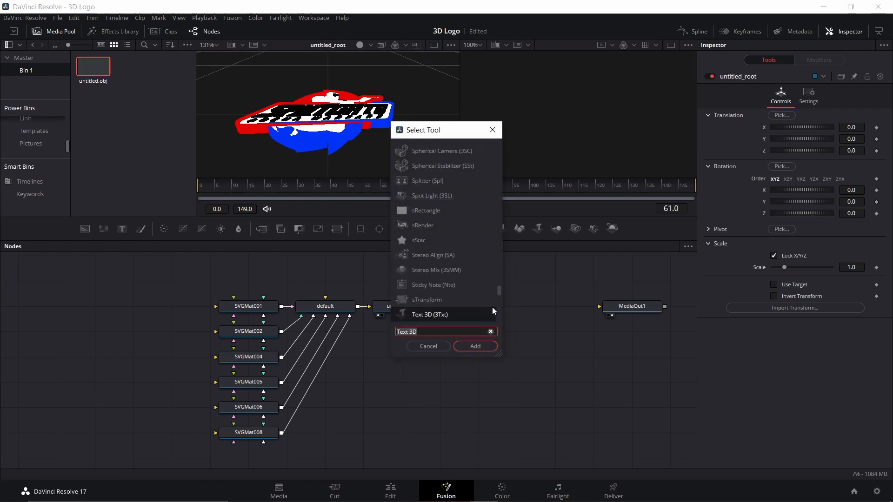
text(merge 3d)
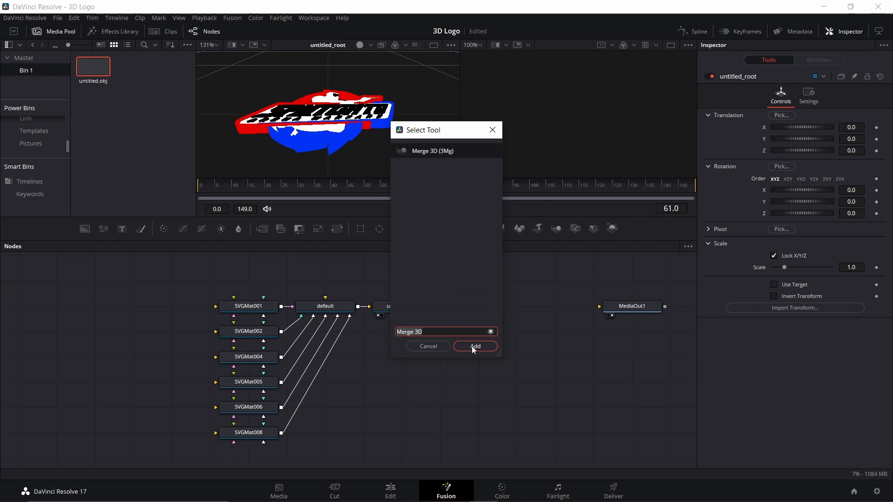
click(473, 346)
drag(432, 307, 471, 308)
click(402, 331)
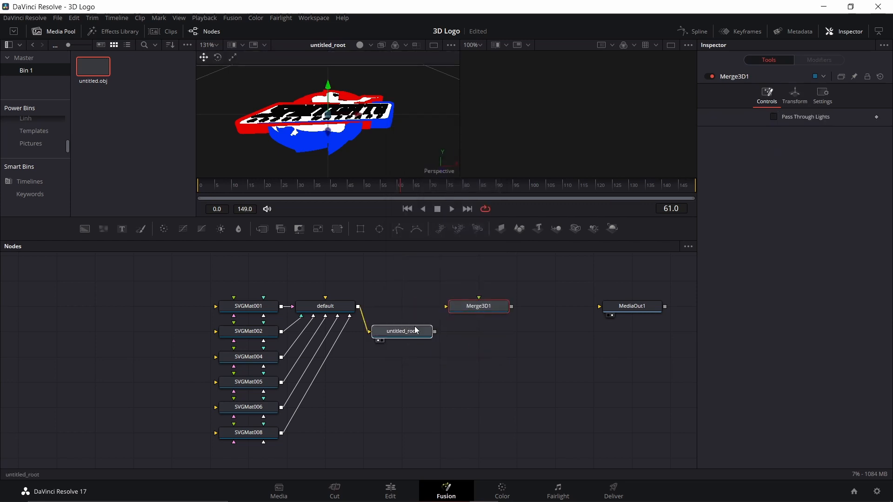
- Add a Spot Light and a Camera 3D node and connect both to Merge3D1
key(shift+space)
text(spot)
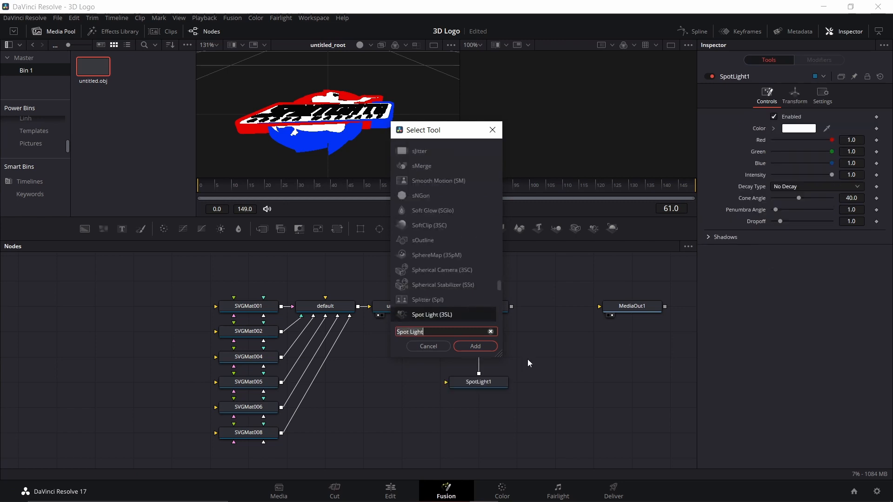
text(camer)
drag(430, 253, 483, 305)
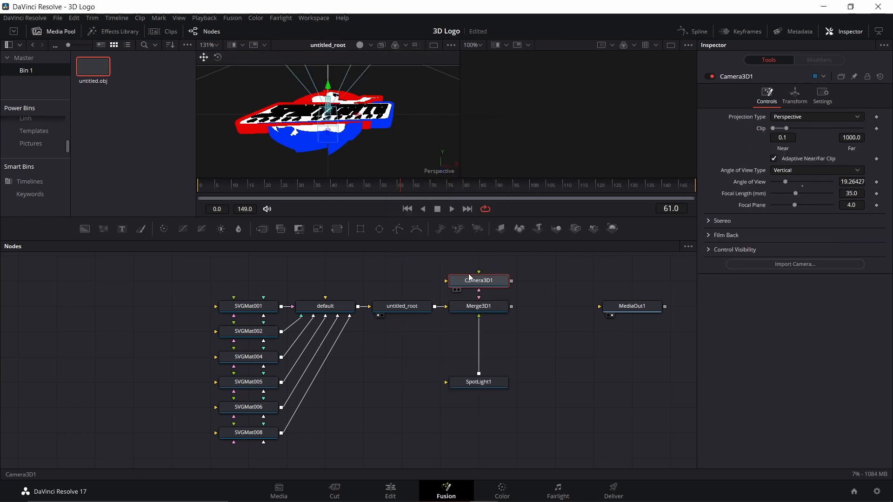
- Add a Renderer 3D node between Merge3D1 and MediaOut1
click(539, 345)
key(shift+space)
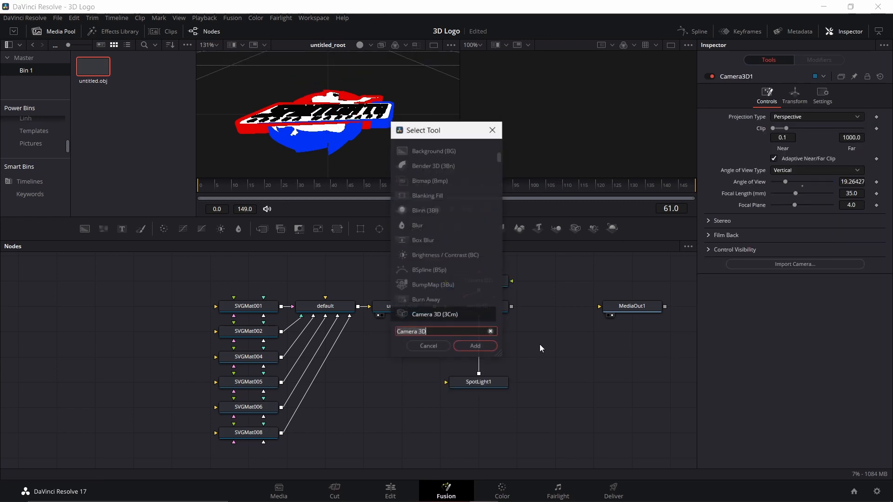
text(render)
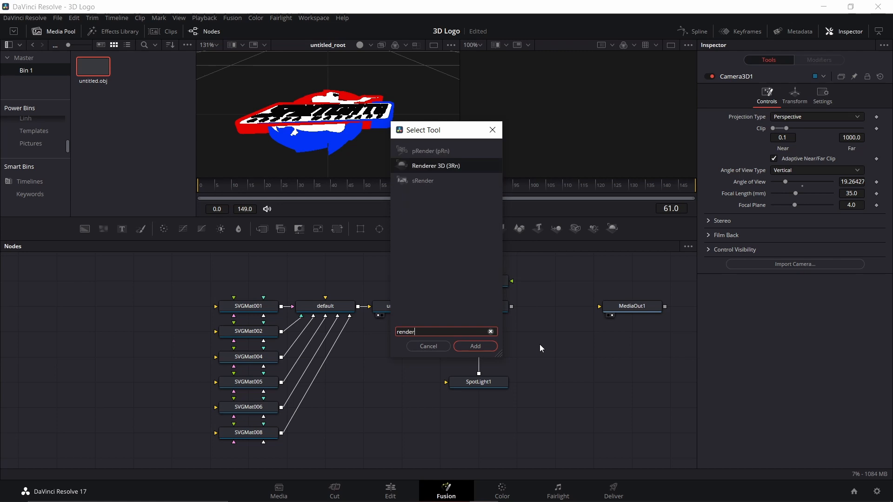
click(431, 167)
key(Return)
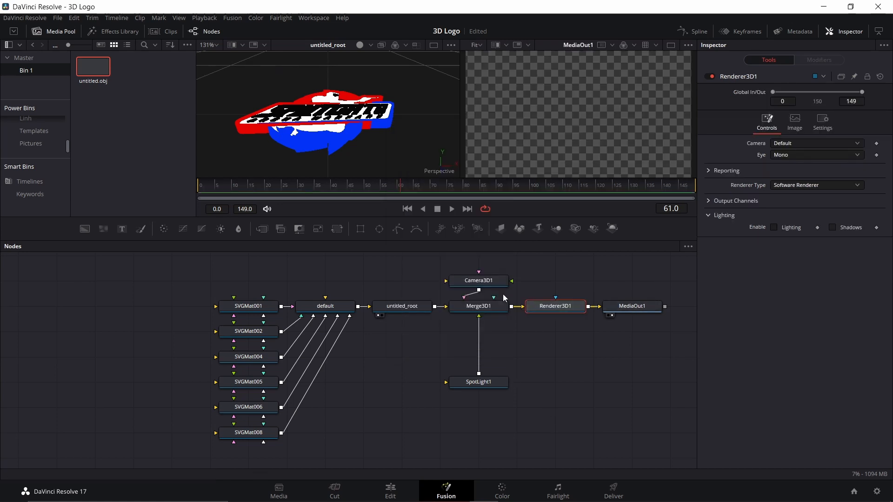
- Set the X rotation of the untitled_root node to 90 so the logo stands upright
scroll(446, 299, down, 1)
scroll(424, 300, up, 1)
click(402, 306)
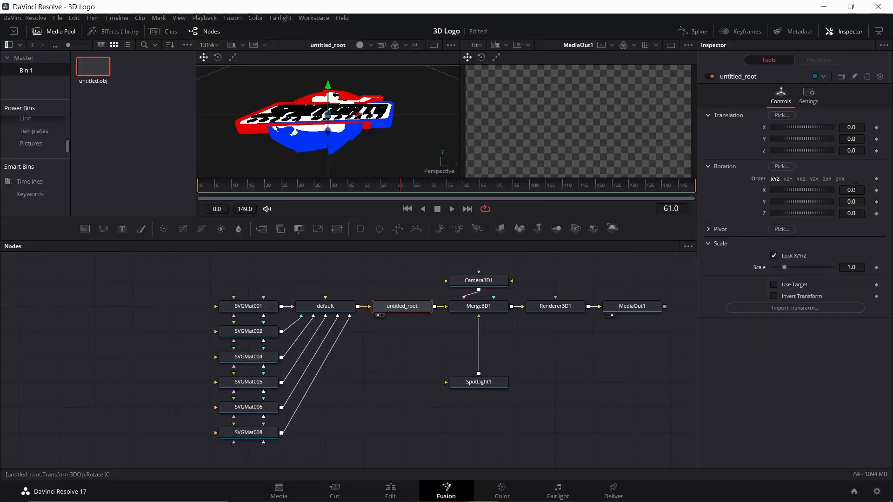
click(852, 190)
text(90)
key(Tab)
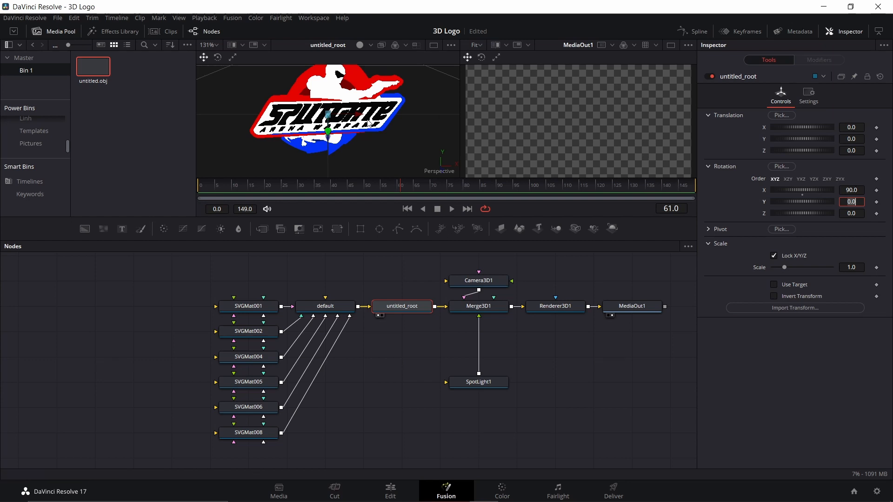
- Show Merge3D1 in the first viewer and move Camera3D1 back along Z until the whole logo fits the rendered frame
scroll(373, 134, down, 4)
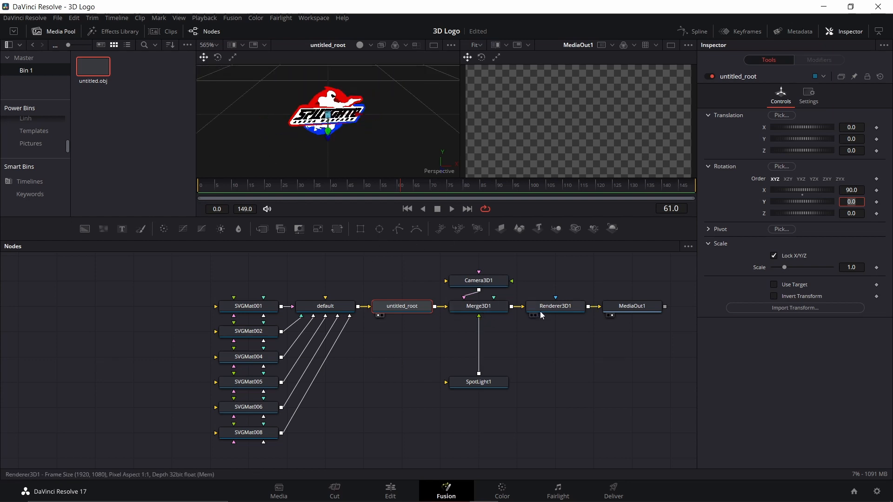
click(472, 310)
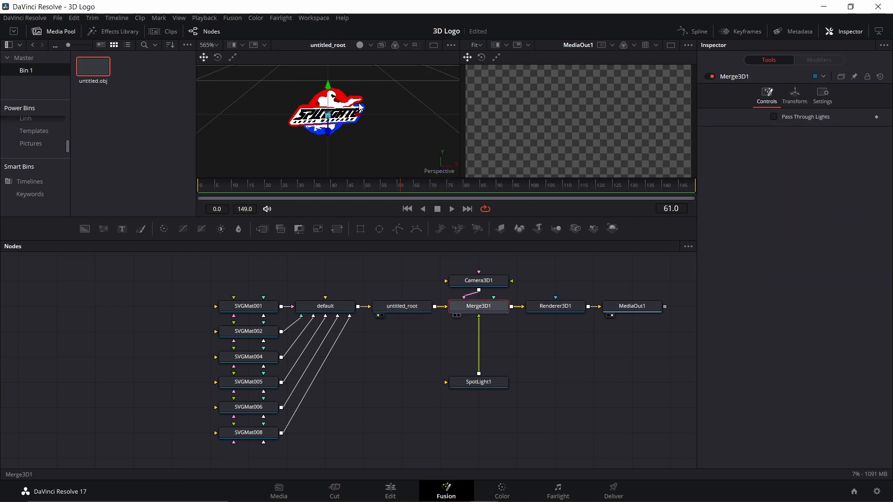
key(1)
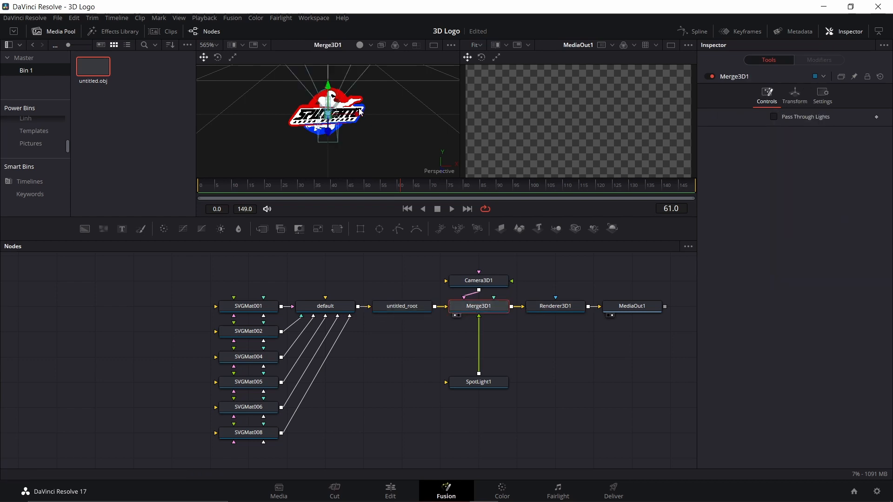
click(479, 281)
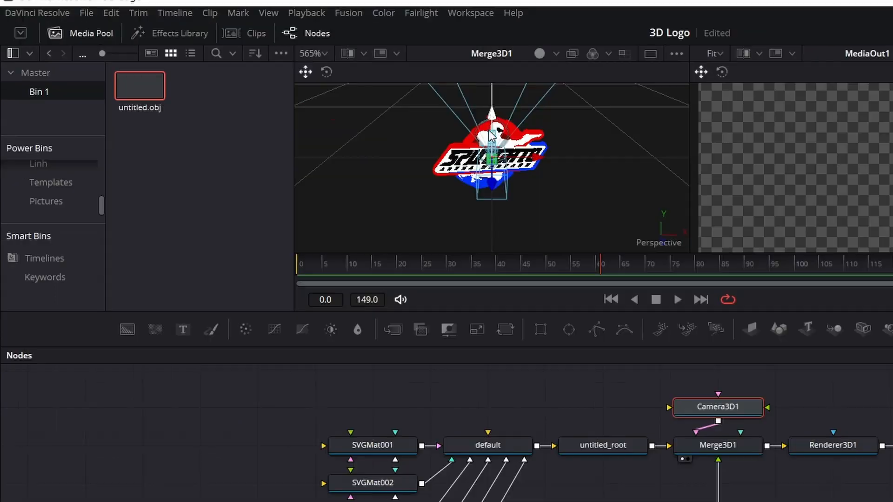
drag(492, 187, 550, 442)
ctrl+scroll(346, 131, down, 1)
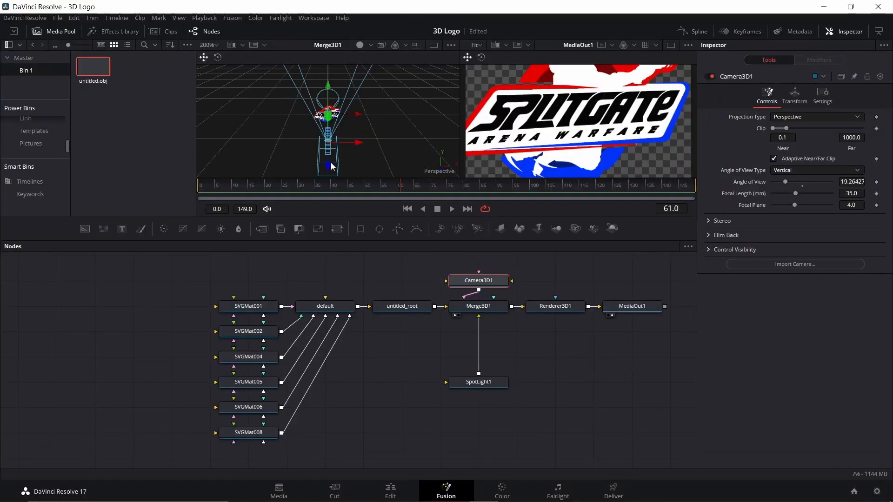
drag(329, 164, 335, 223)
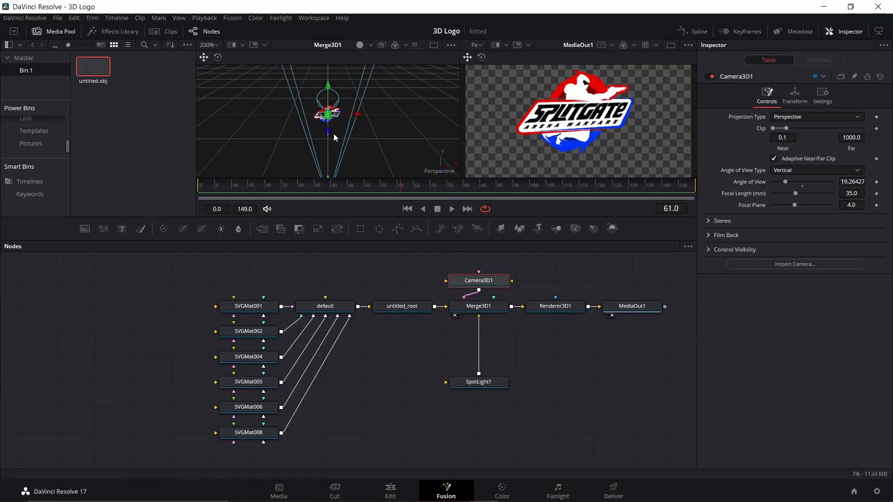
ctrl+scroll(333, 134, down, 1)
drag(328, 140, 328, 142)
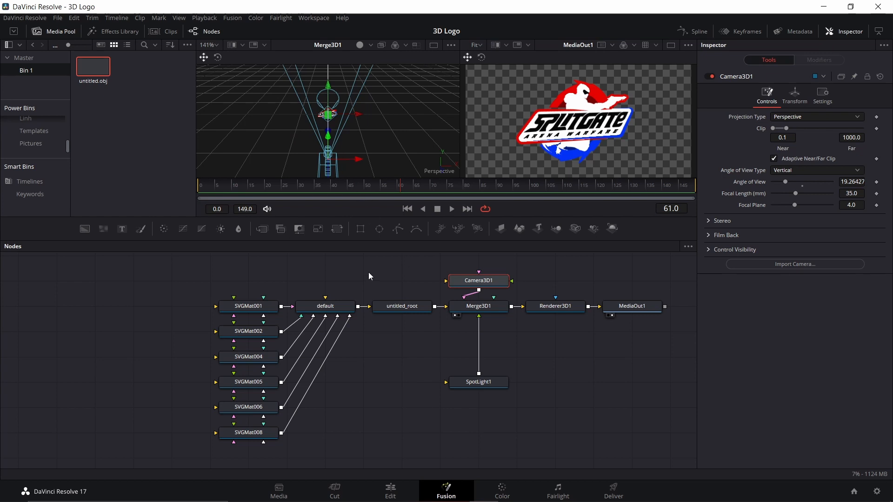
- Position SpotLight1 along Z between the logo and the camera, and enable lighting and shadows on Renderer3D1
click(488, 383)
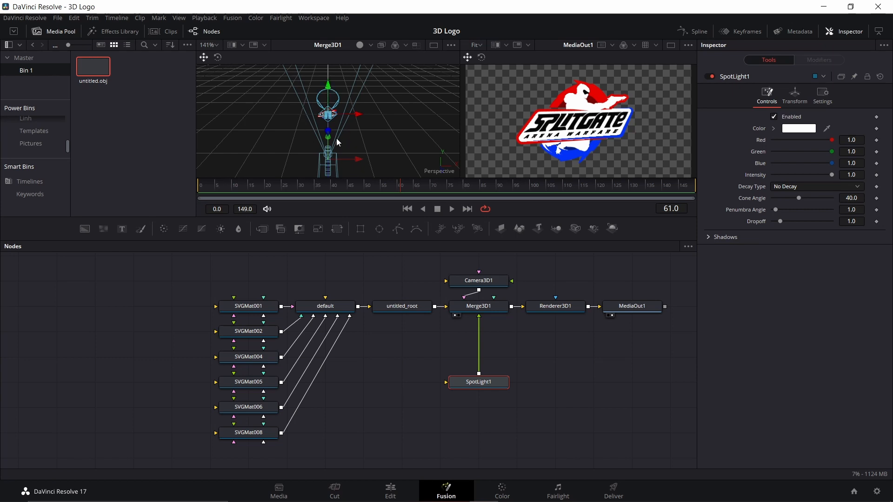
drag(329, 135, 329, 166)
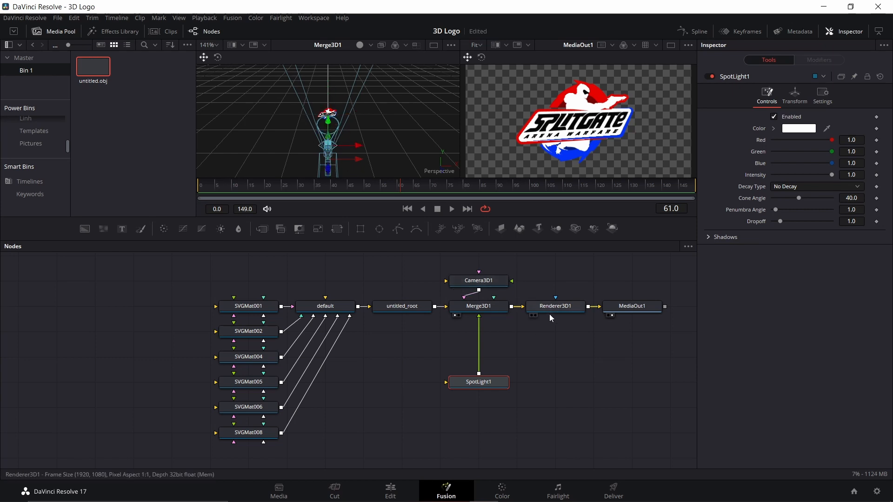
click(553, 307)
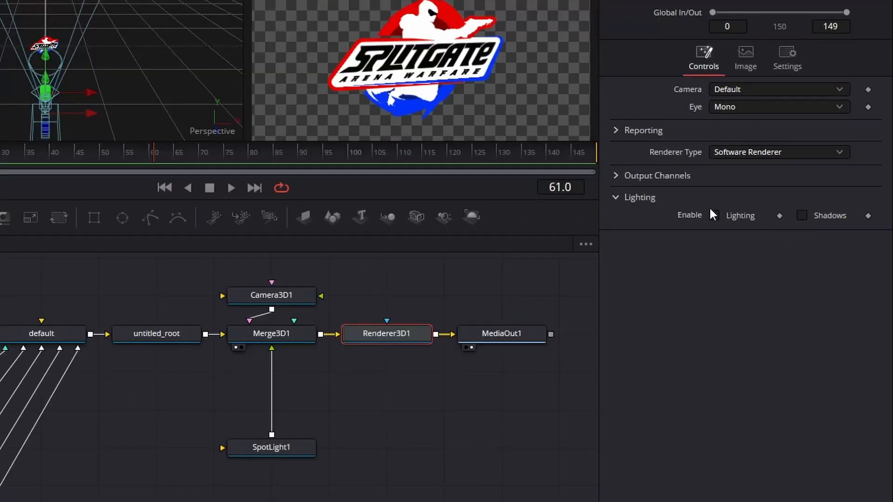
click(773, 227)
click(803, 216)
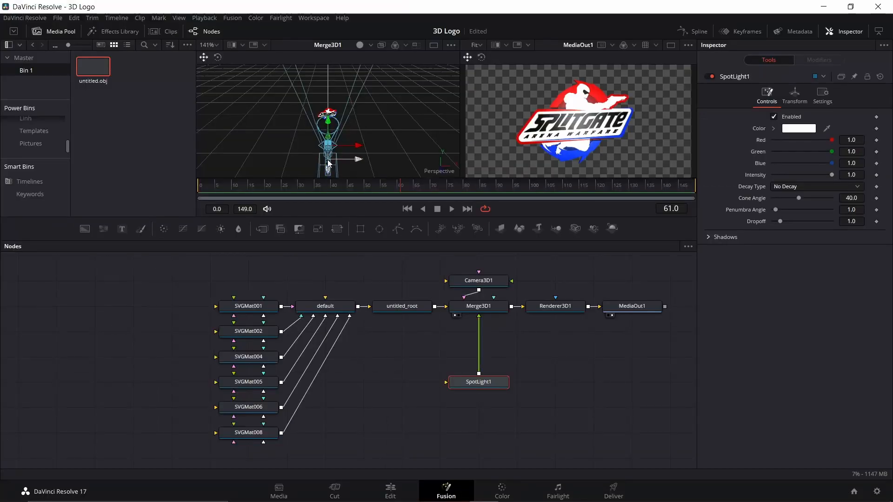
drag(328, 168, 328, 133)
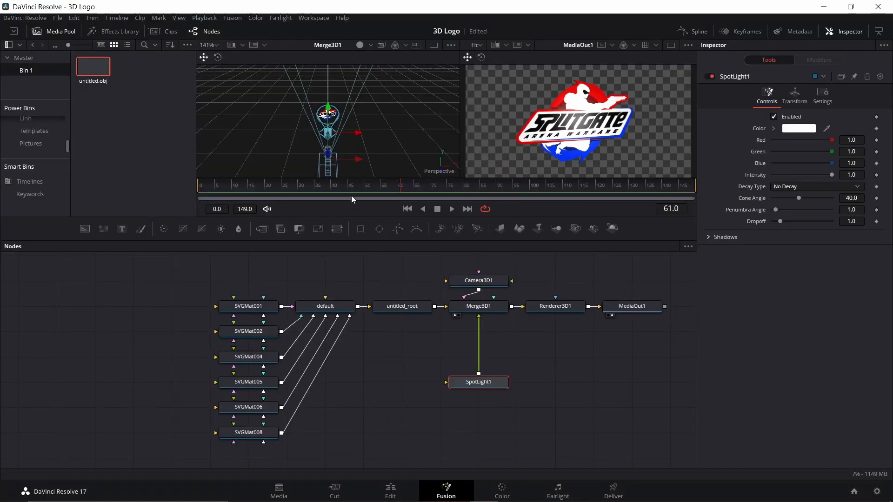
- At frame 0, set the Y rotation of untitled_root to 90 and add a keyframe for it
click(202, 188)
click(403, 305)
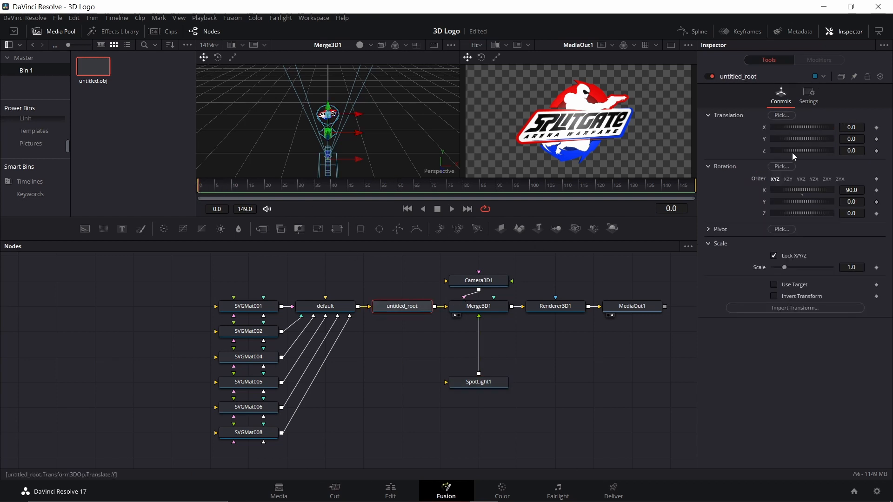
click(851, 201)
text(9)
text(0)
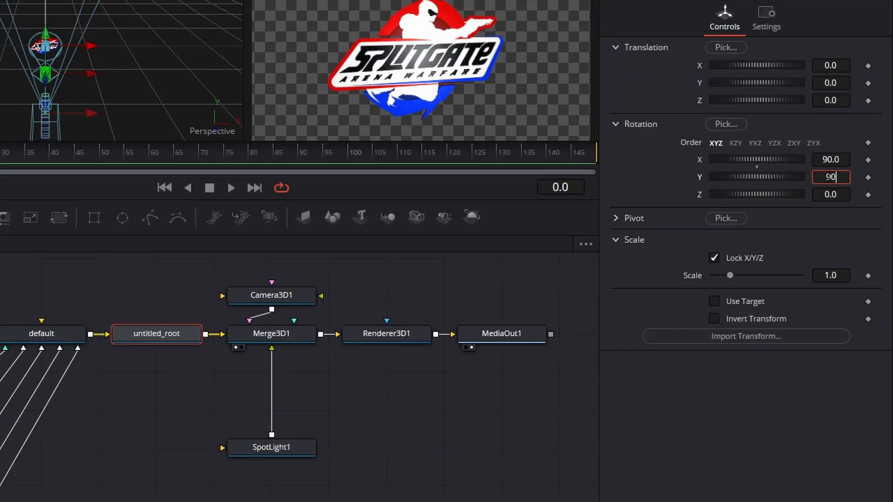
key(Tab)
click(868, 177)
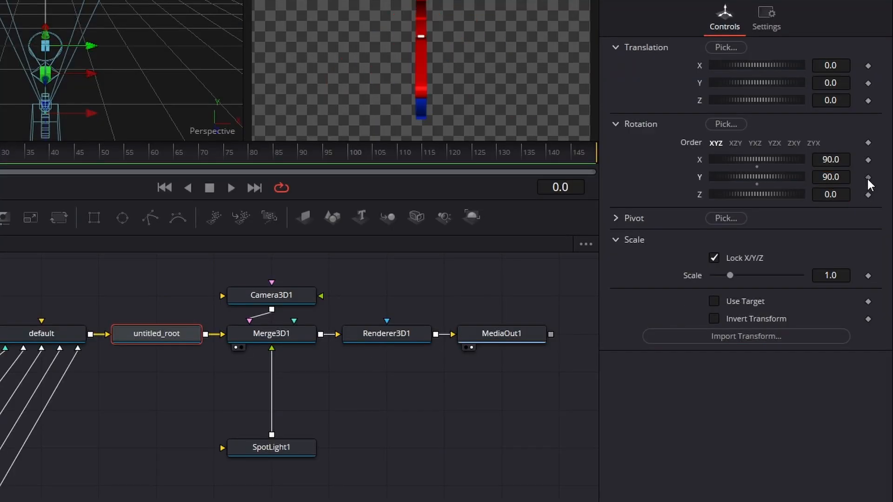
- At frame 149, set the Y rotation of untitled_root to 90.0+359 and play the spin animation
click(575, 153)
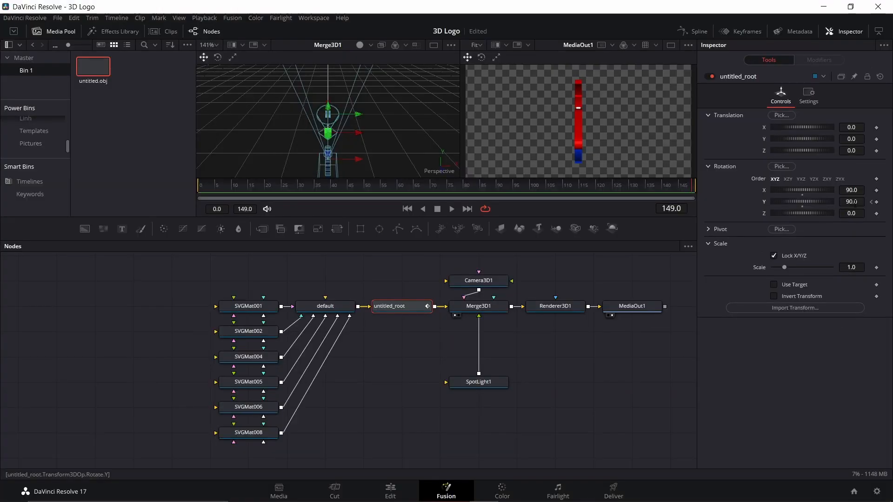
click(836, 177)
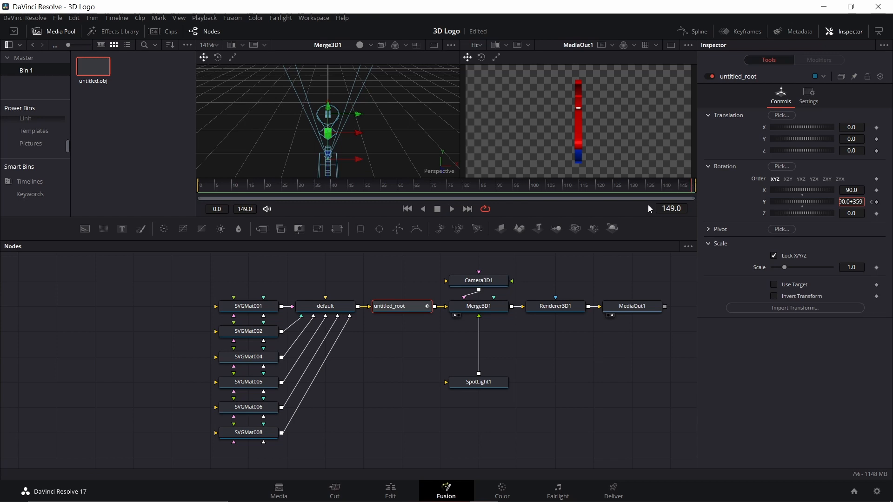
key(Tab)
click(452, 209)
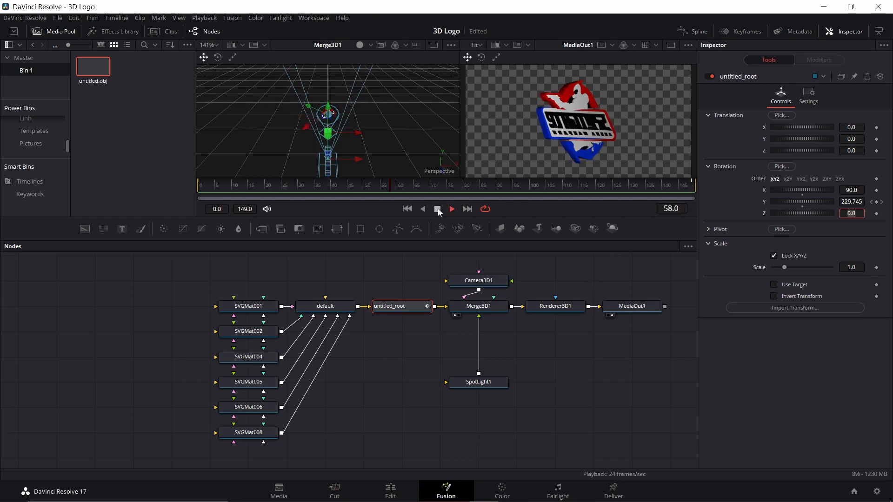